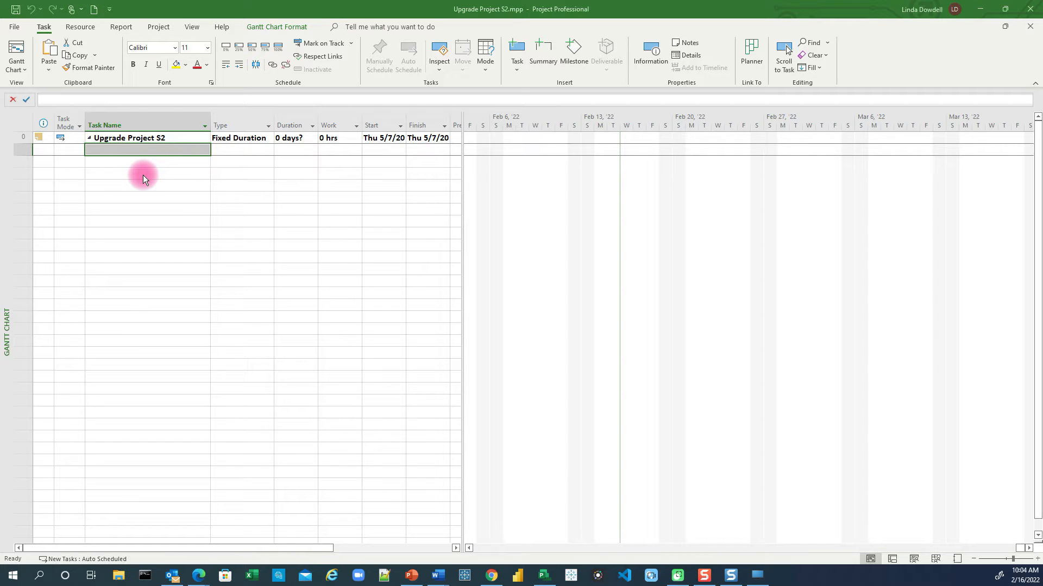
# Add the tasks REQUIREMENTS and PROCUREMENT beneath the project summary row.
pyautogui.click(132, 153)
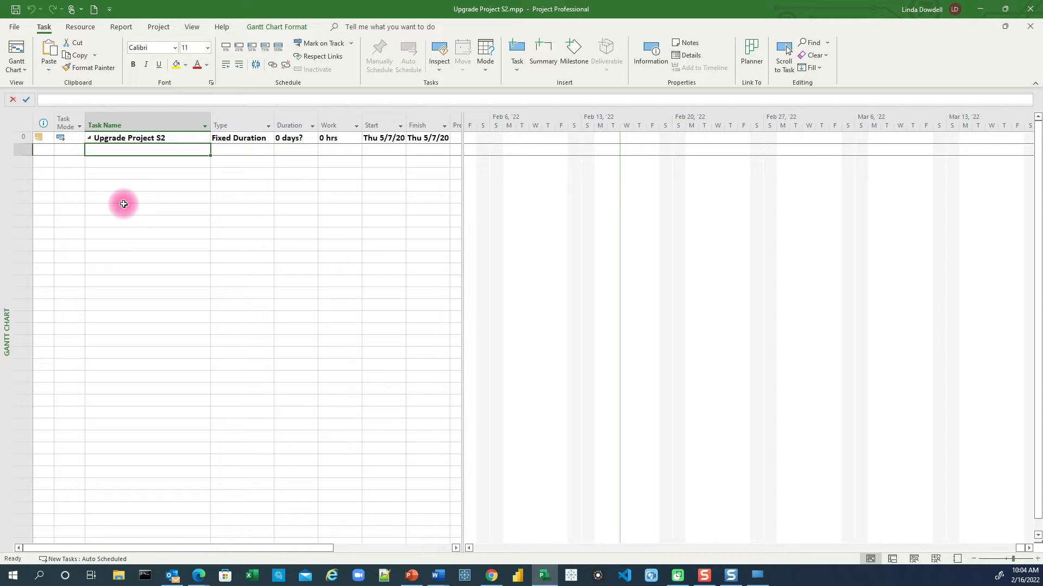
pyautogui.write('REQUIREMENTS')
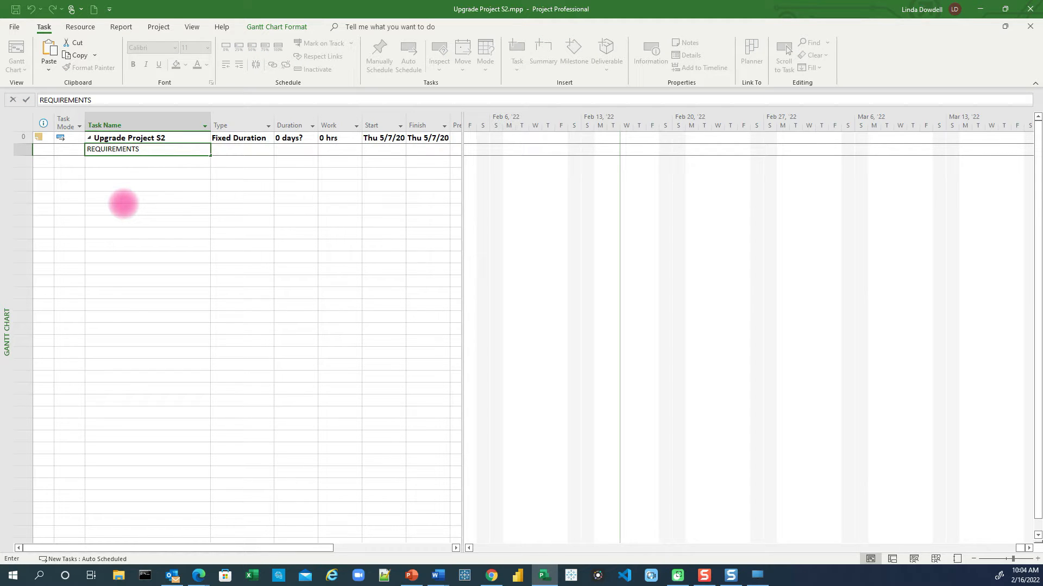
pyautogui.press('Return')
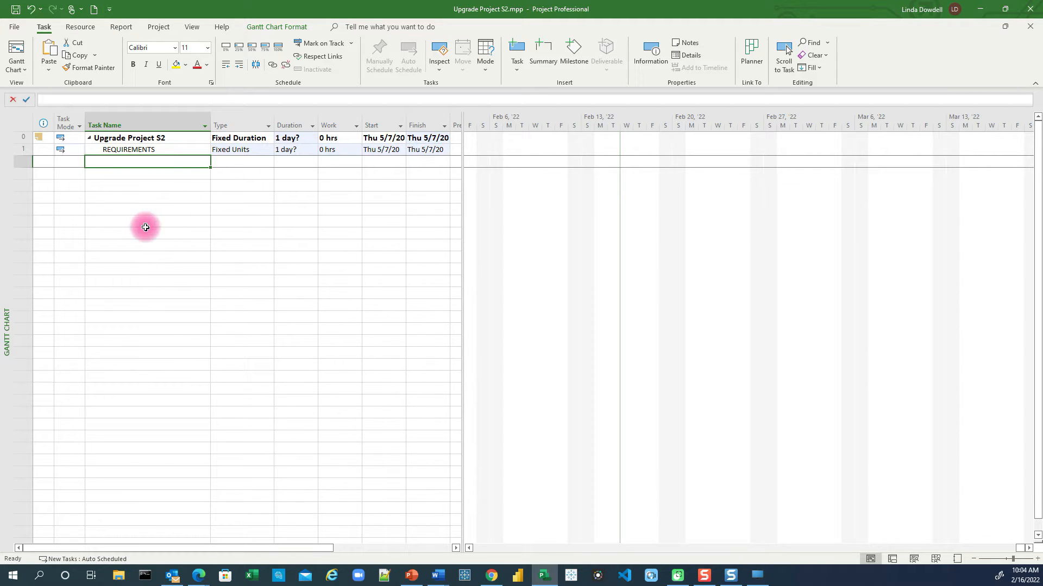
pyautogui.write('PRO')
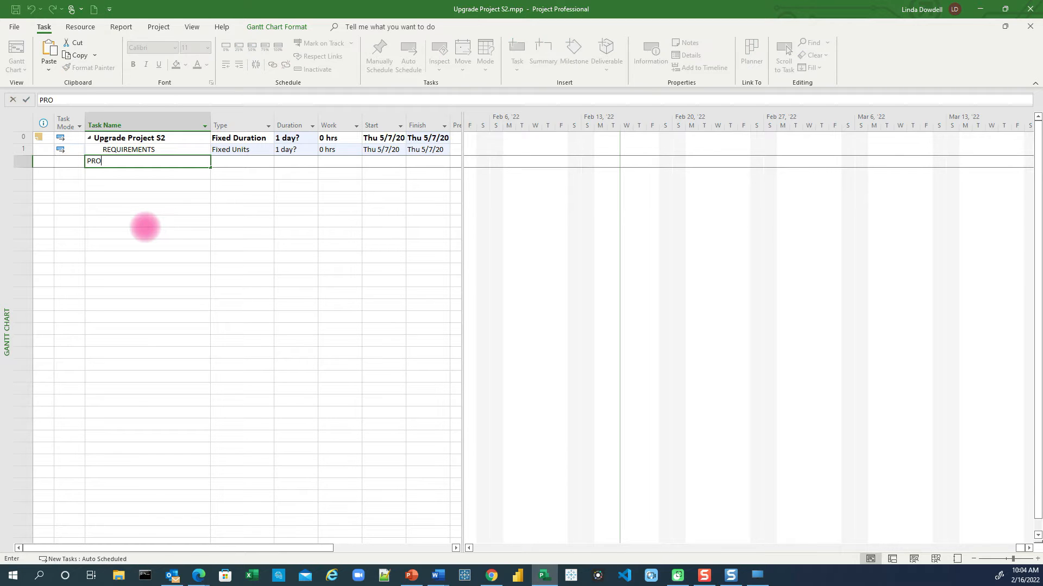
pyautogui.write('CUREMENT')
pyautogui.press('Return')
# Add a task named WALLS UPGRADE below PROCUREMENT.
pyautogui.write('W')
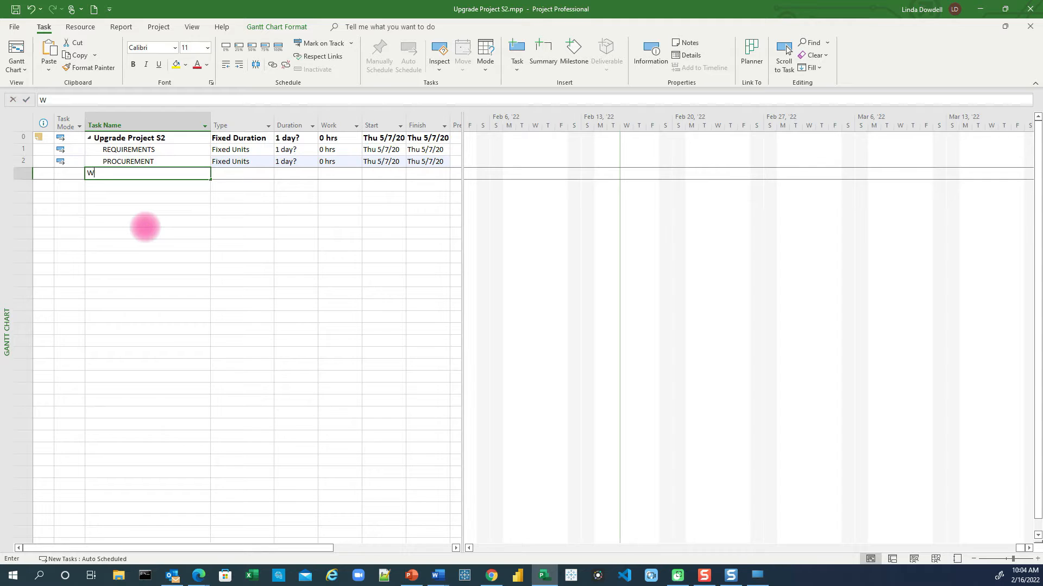
pyautogui.write('ALLS UPDATE')
pyautogui.press('BackSpace')
pyautogui.press('BackSpace')
pyautogui.press('BackSpace')
pyautogui.press('BackSpace')
pyautogui.write('GRADE')
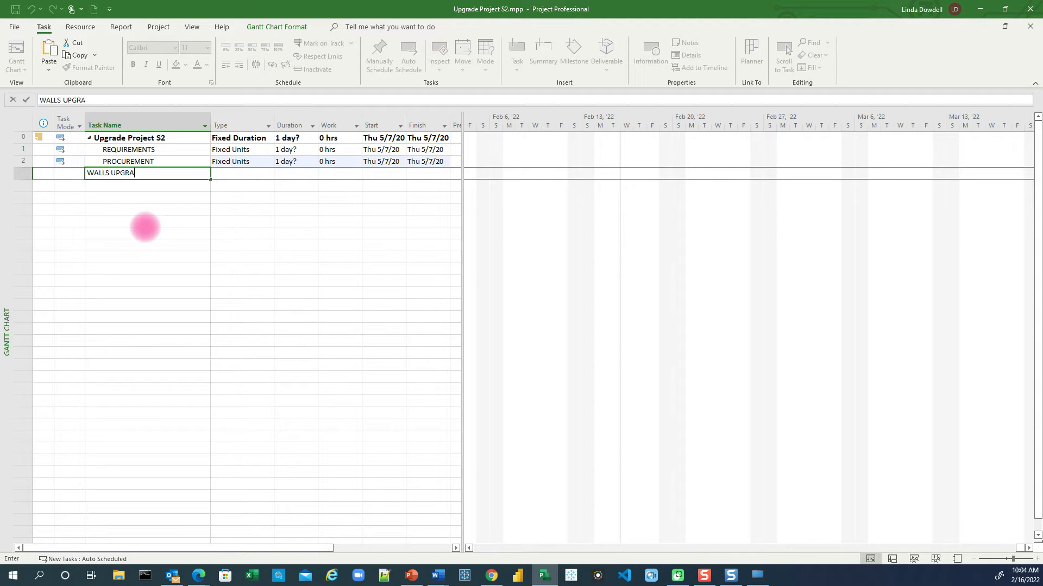
pyautogui.press('Return')
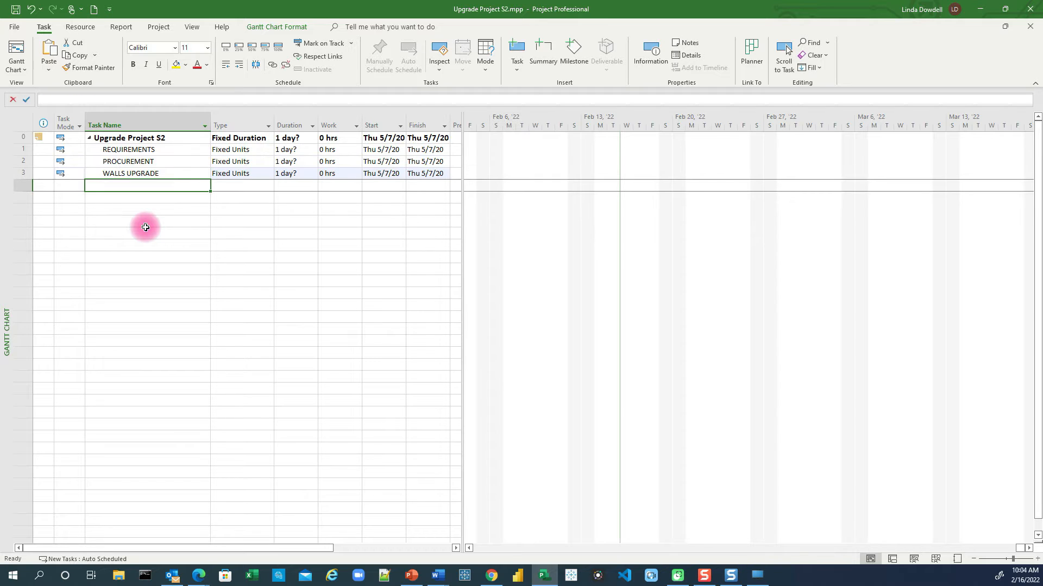
# Add the tasks FLOORS UPGRADE and KITCHEN UPGRADE at the end of the task list.
pyautogui.write('FLOO')
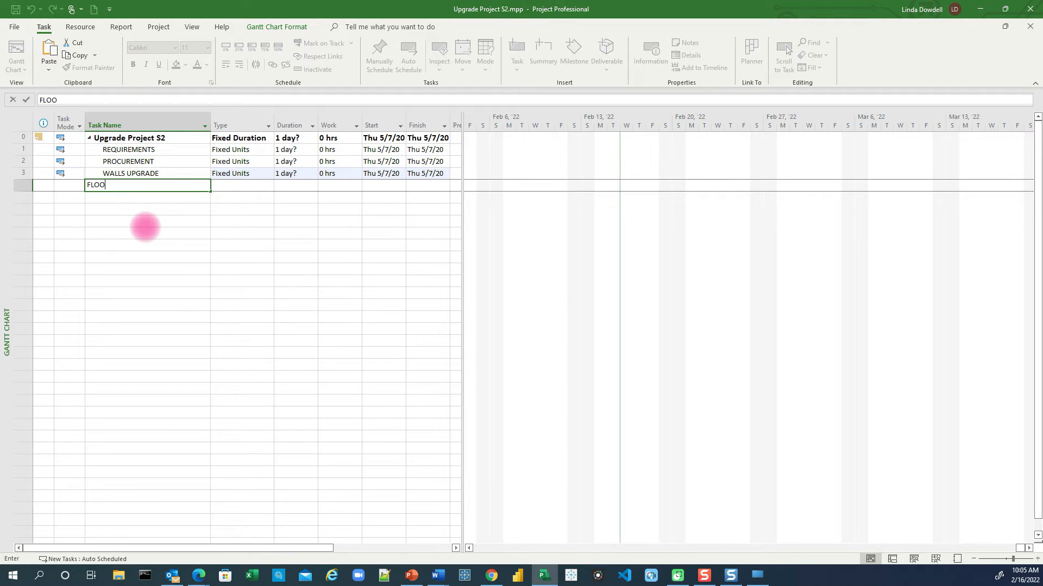
pyautogui.write('RS UPGRADE')
pyautogui.press('Return')
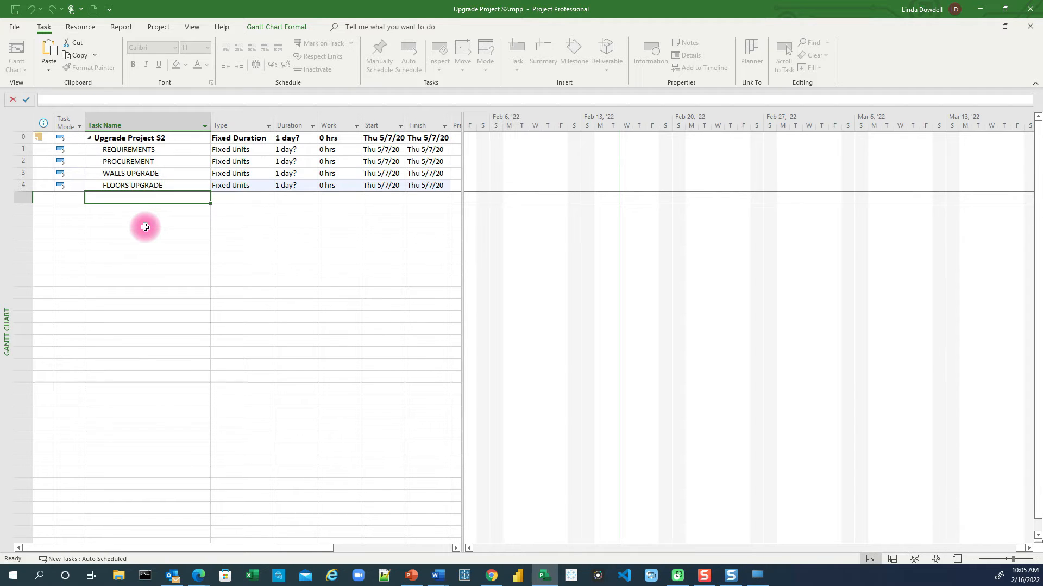
pyautogui.write('KITCHEN UPGRADE')
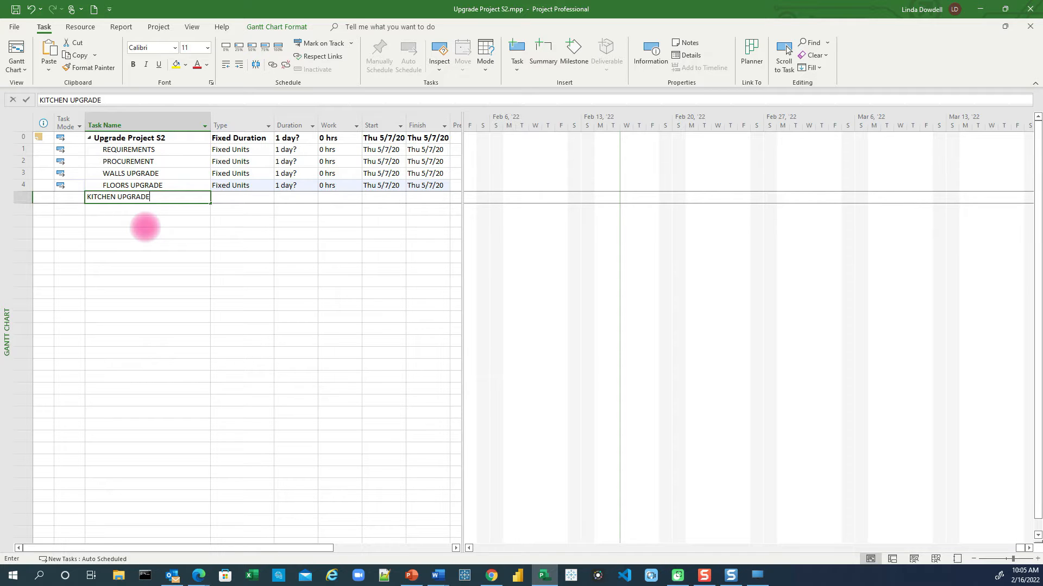
pyautogui.press('Return')
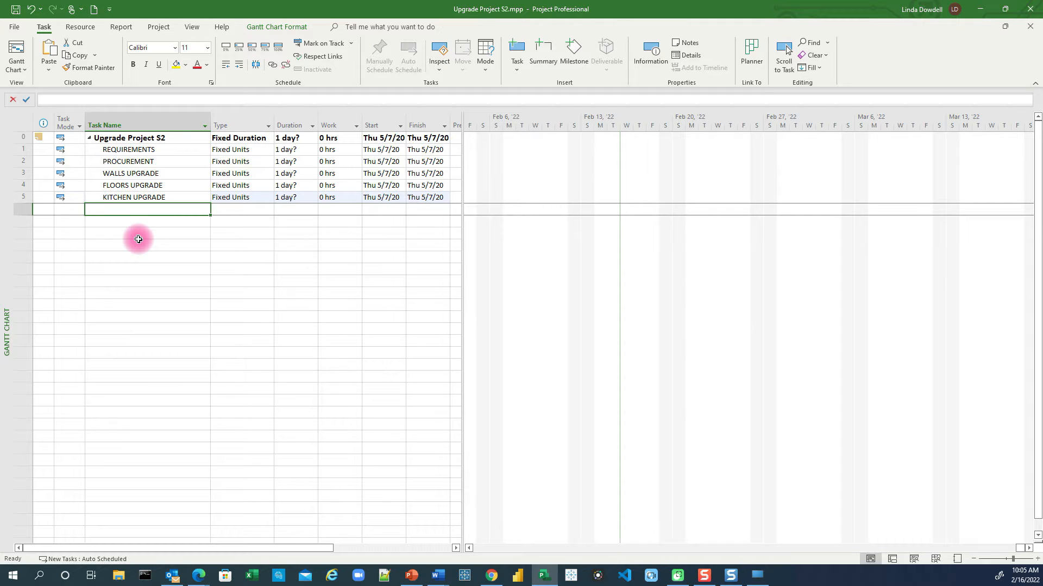
# Save a copy of the project as "Upgrade Project S2dot1.mpp" in the 01 PROJECT FILES folder under Documents.
pyautogui.click(15, 29)
pyautogui.click(35, 174)
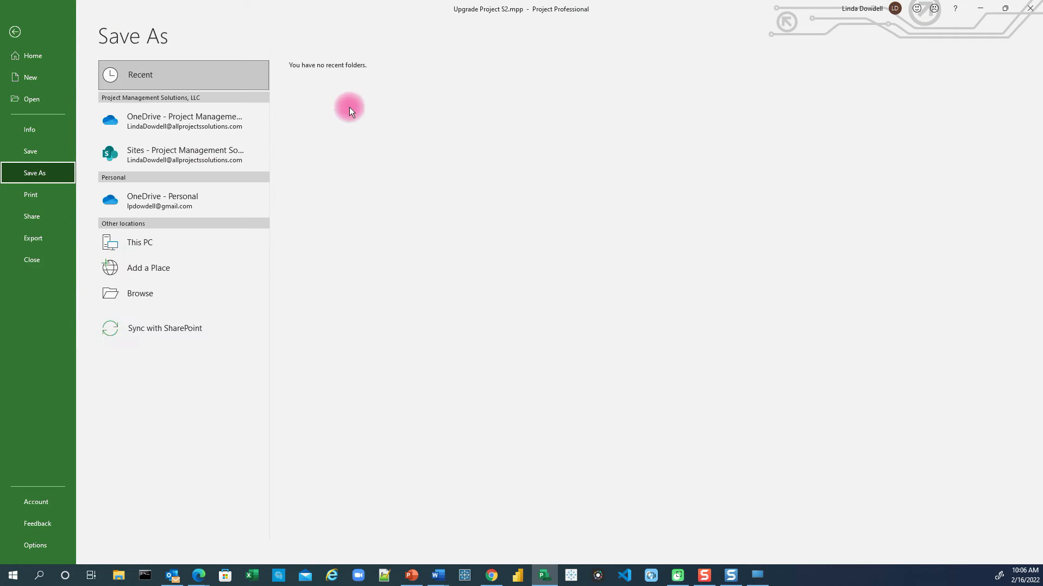
pyautogui.click(131, 294)
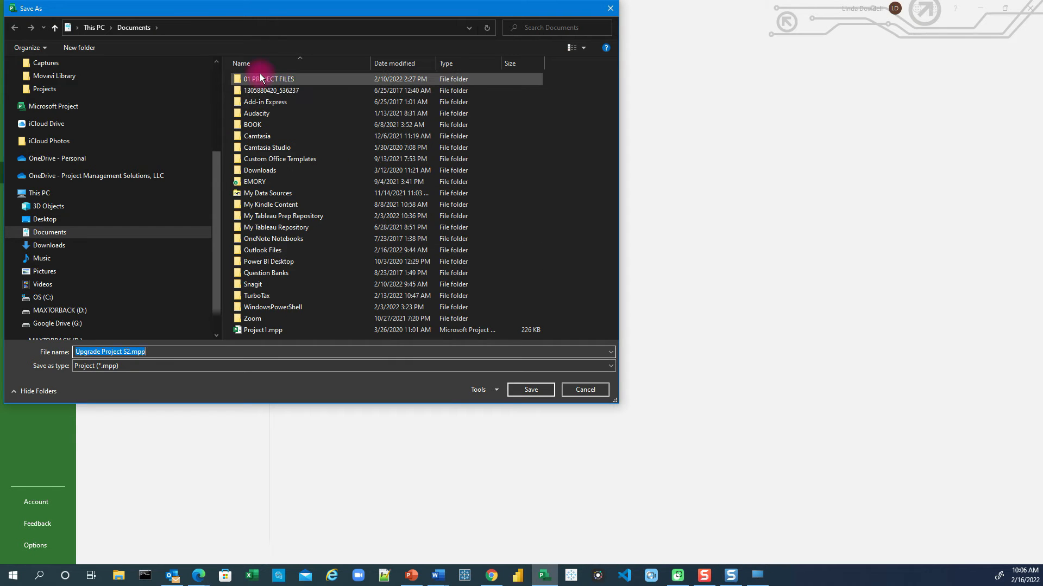
pyautogui.doubleClick(260, 80)
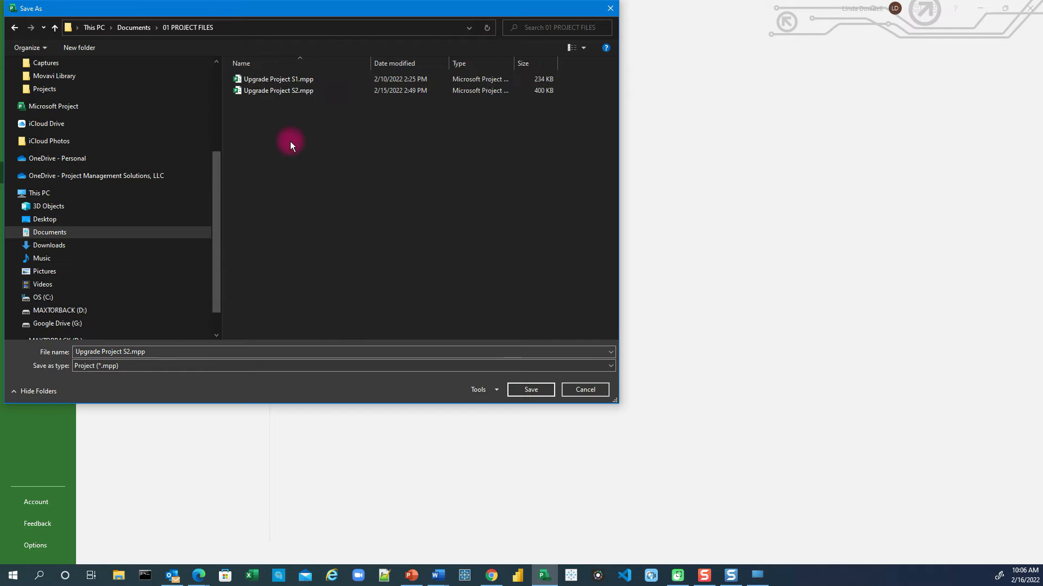
pyautogui.click(130, 351)
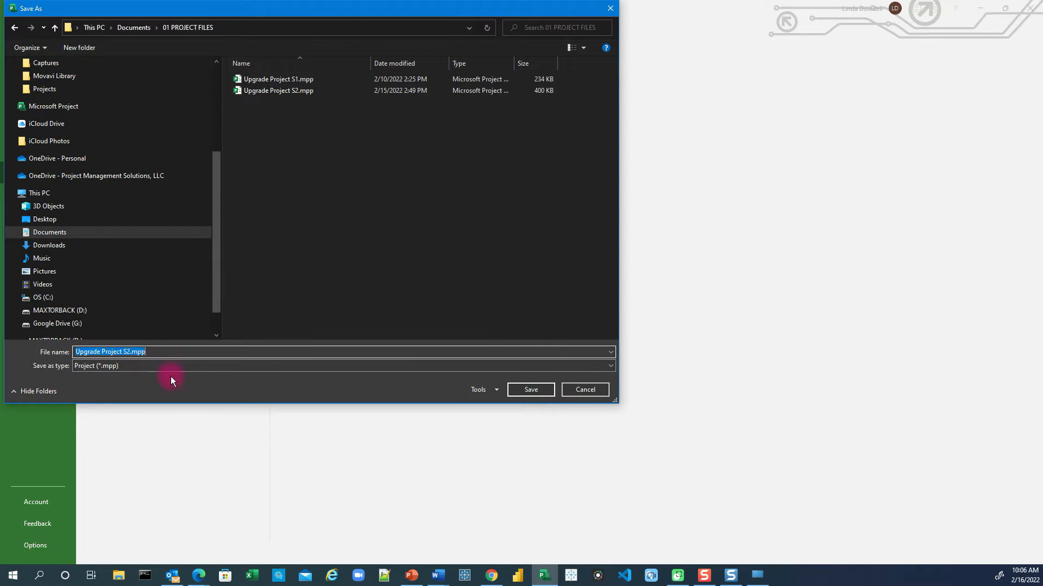
pyautogui.click(130, 352)
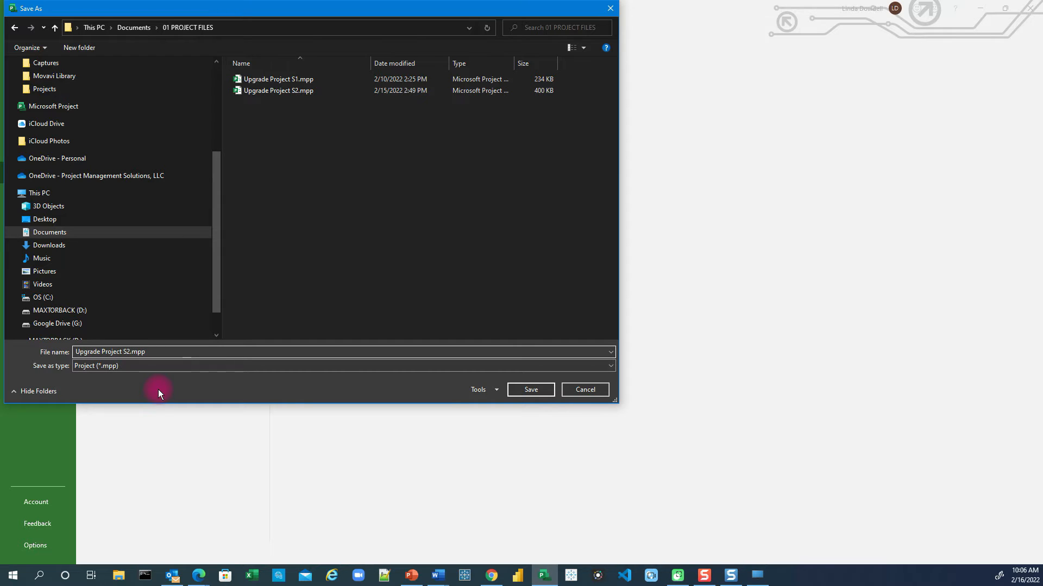
pyautogui.write('DOT')
pyautogui.press('BackSpace')
pyautogui.press('BackSpace')
pyautogui.press('BackSpace')
pyautogui.write('dot1')
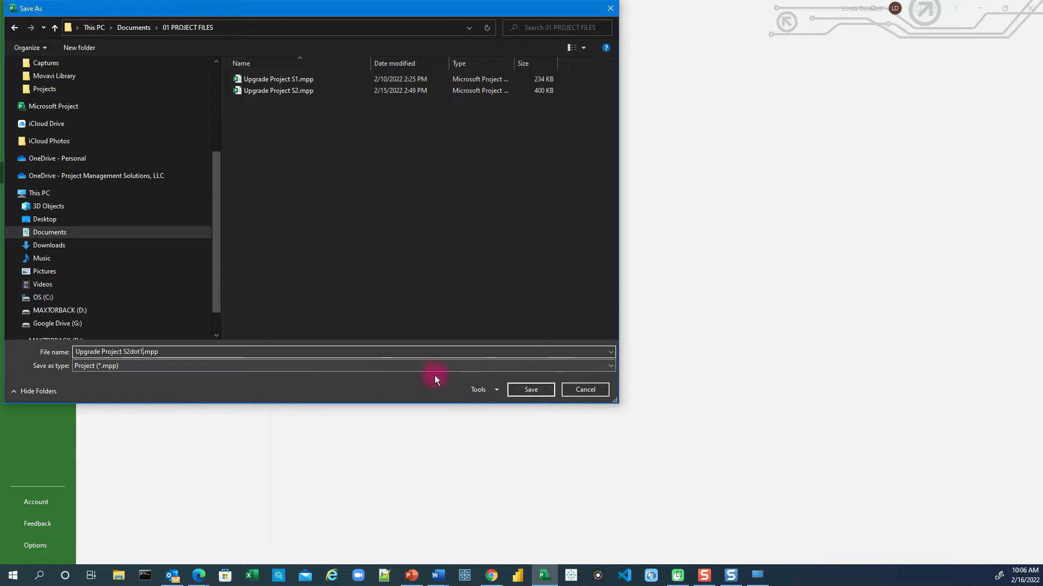
pyautogui.click(528, 390)
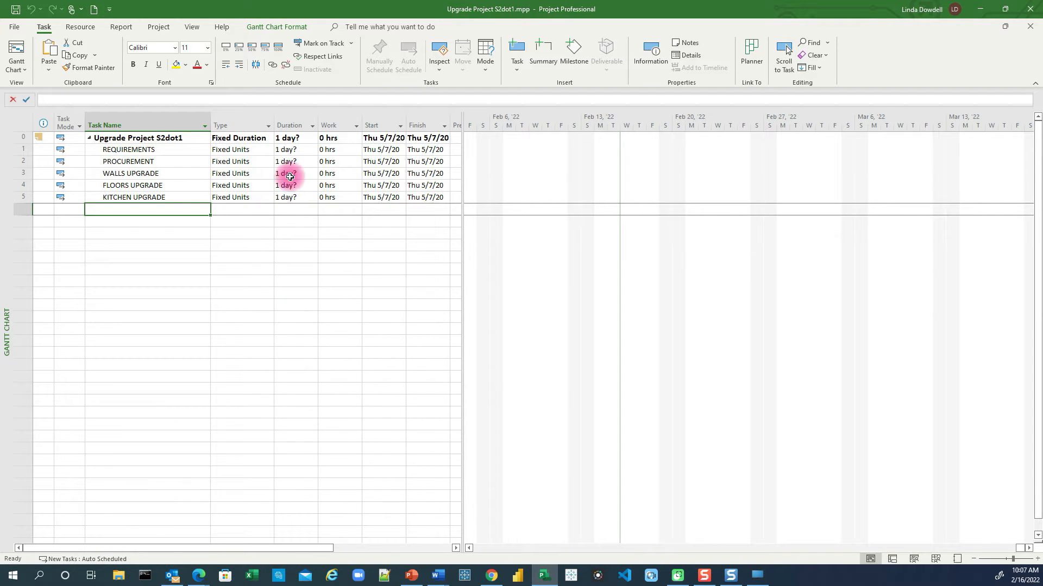
pyautogui.click(291, 126)
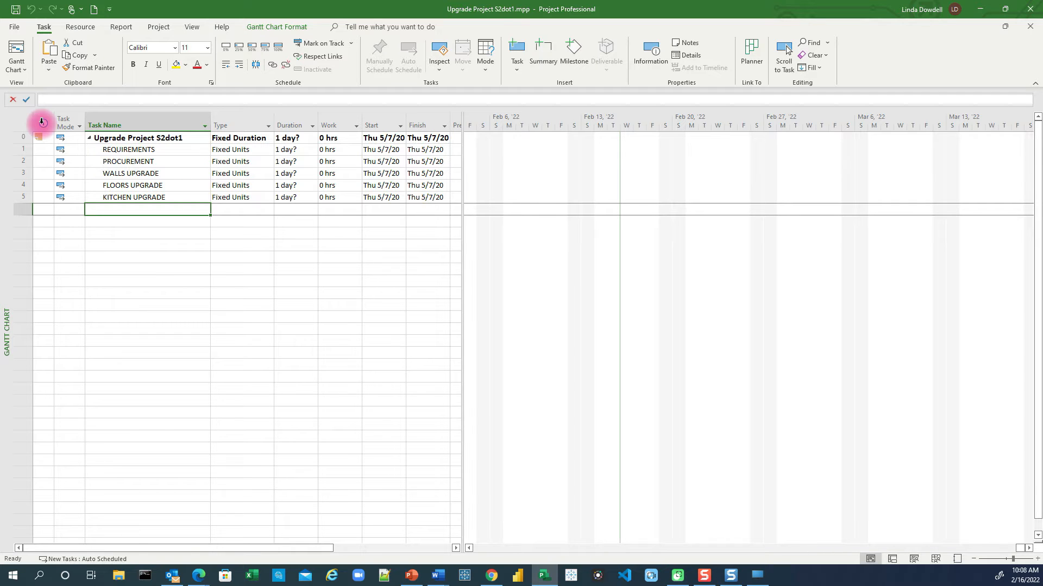
pyautogui.moveTo(43, 139)
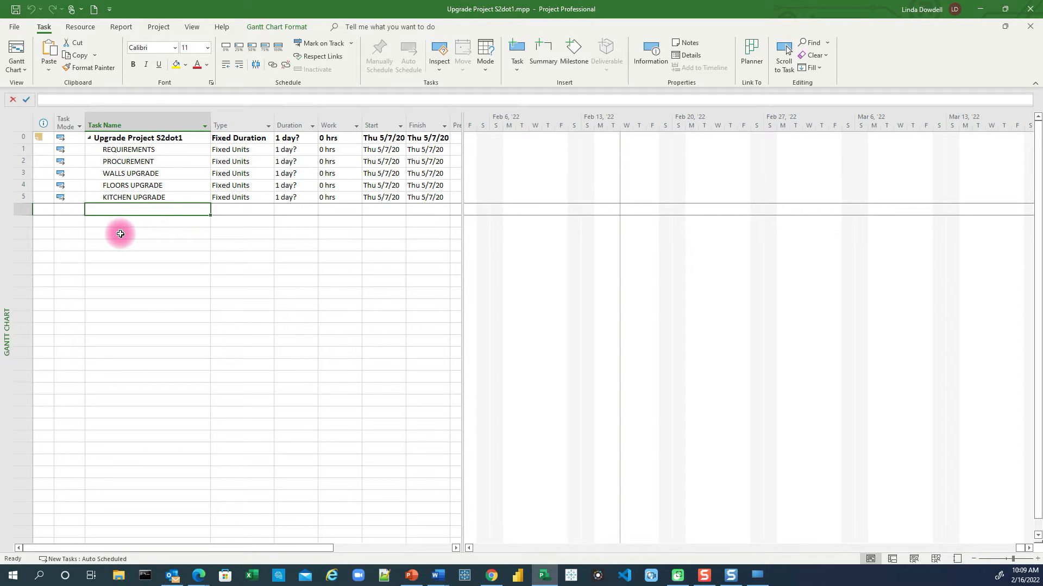
pyautogui.click(225, 115)
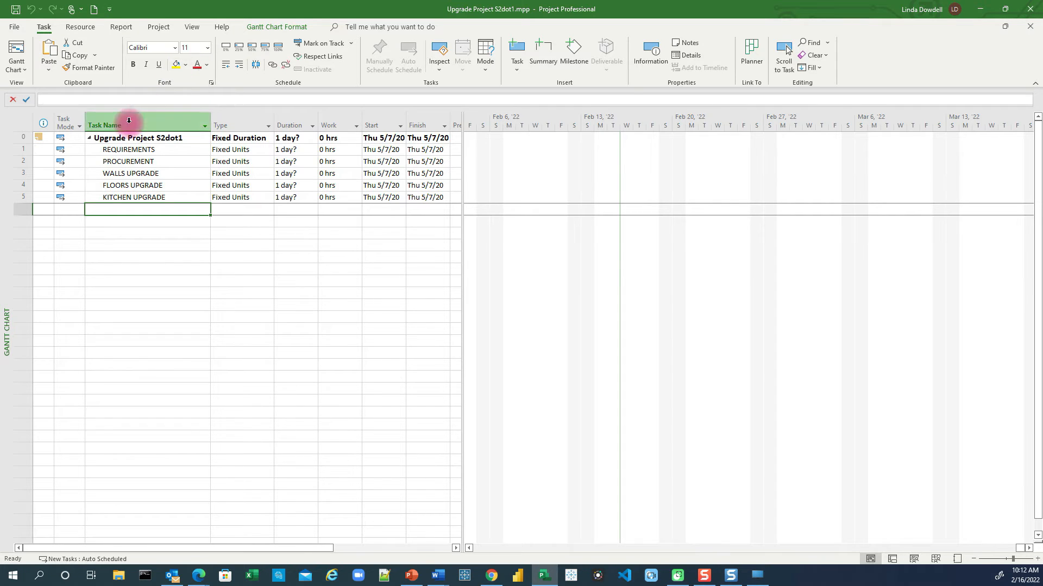
pyautogui.click(130, 162)
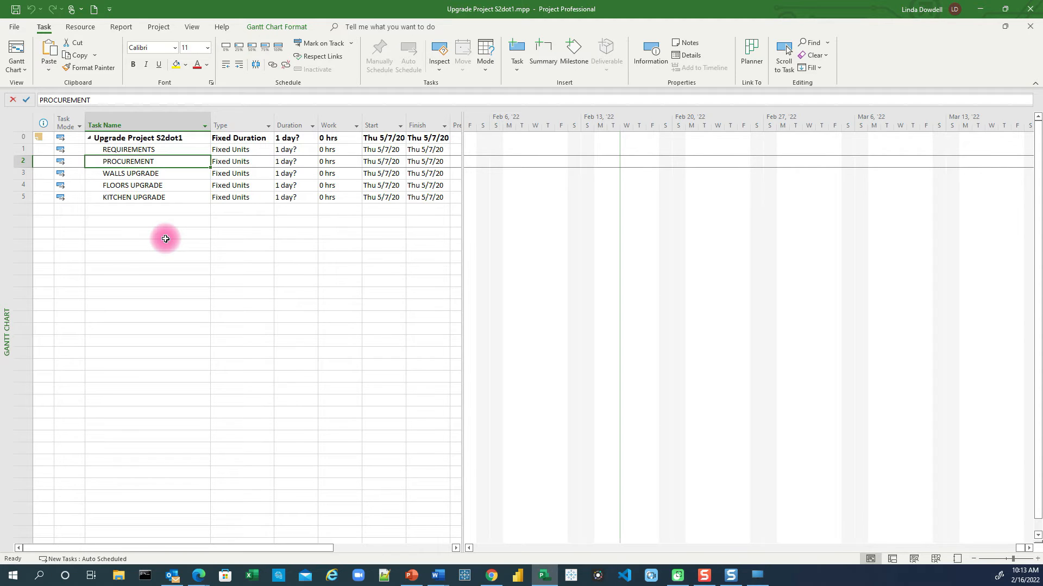
pyautogui.click(229, 108)
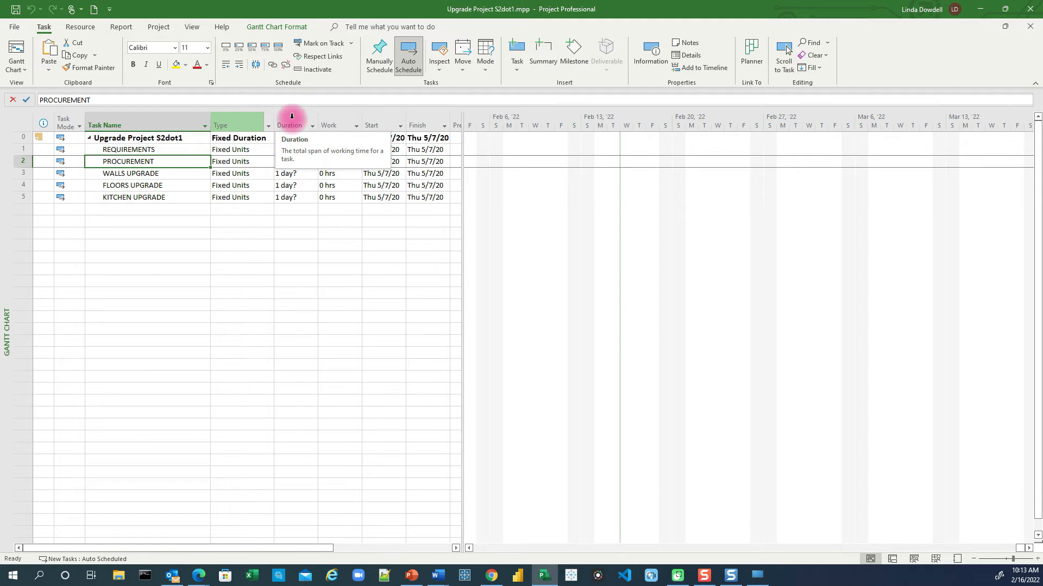
pyautogui.click(292, 119)
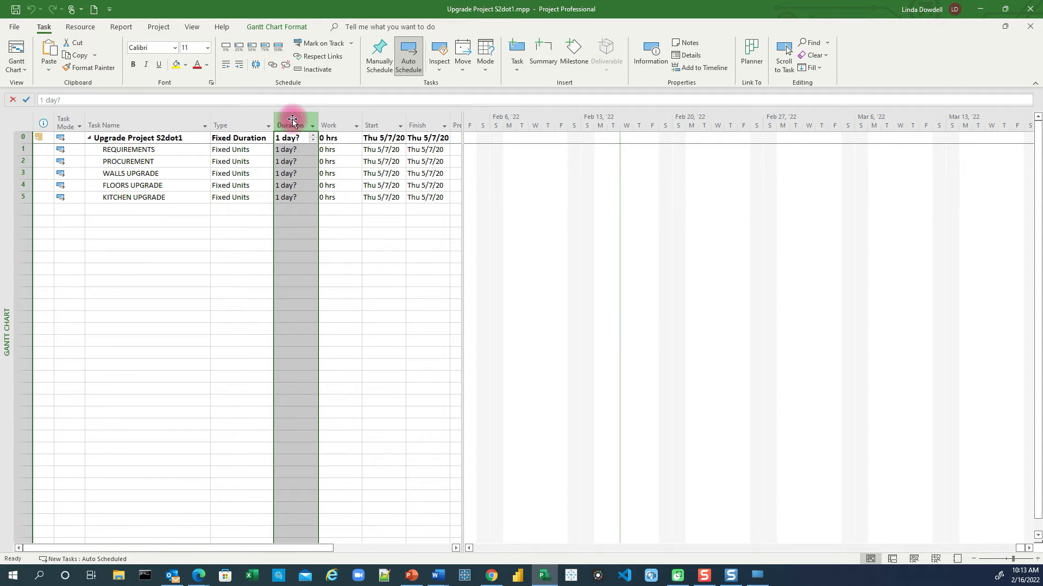
pyautogui.moveTo(293, 120); pyautogui.dragTo(236, 113)
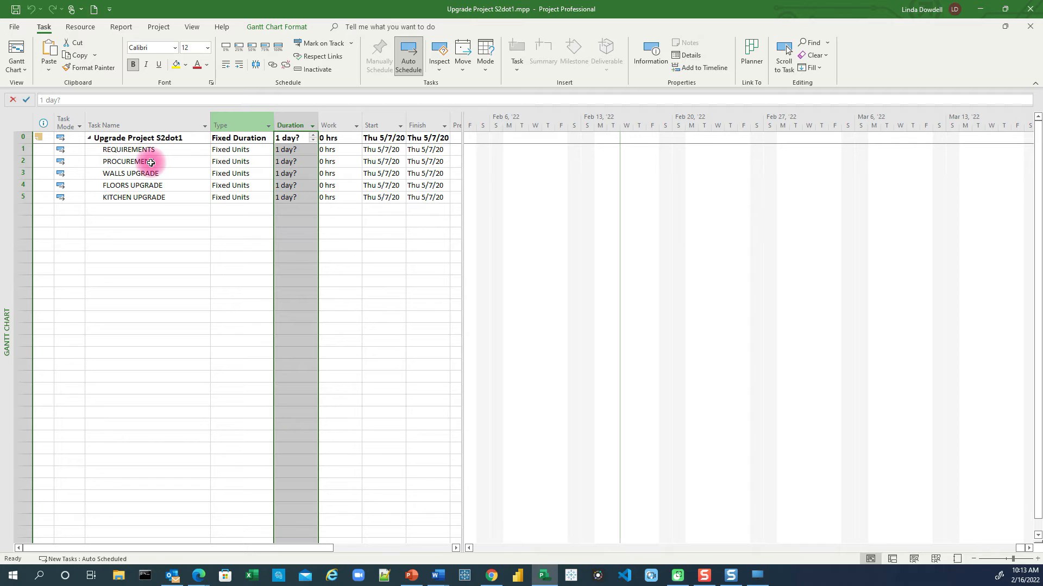
# Insert a new task above PROCUREMENT and name it "Define all requirements".
pyautogui.click(150, 162)
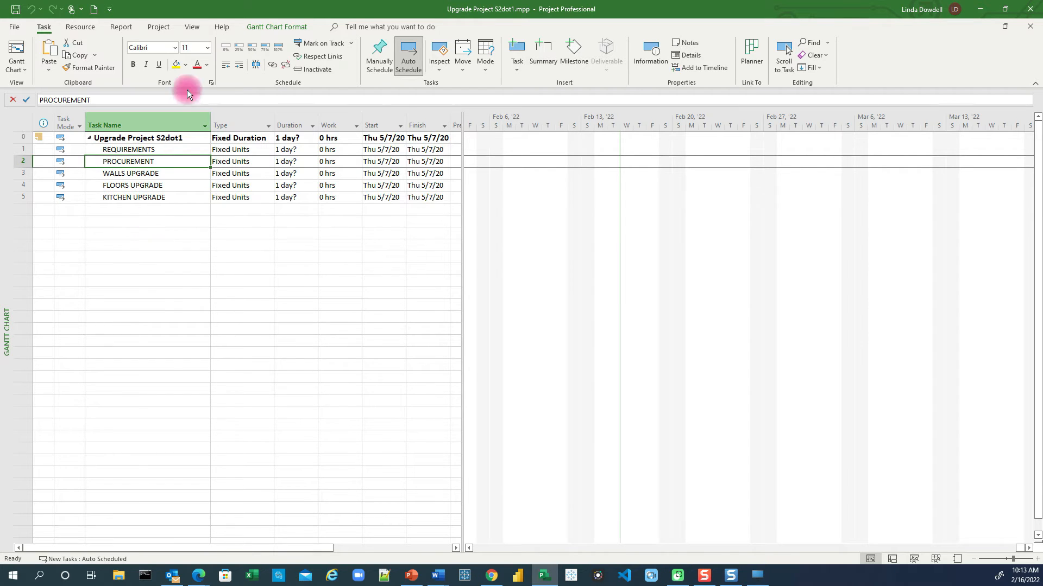
pyautogui.click(46, 30)
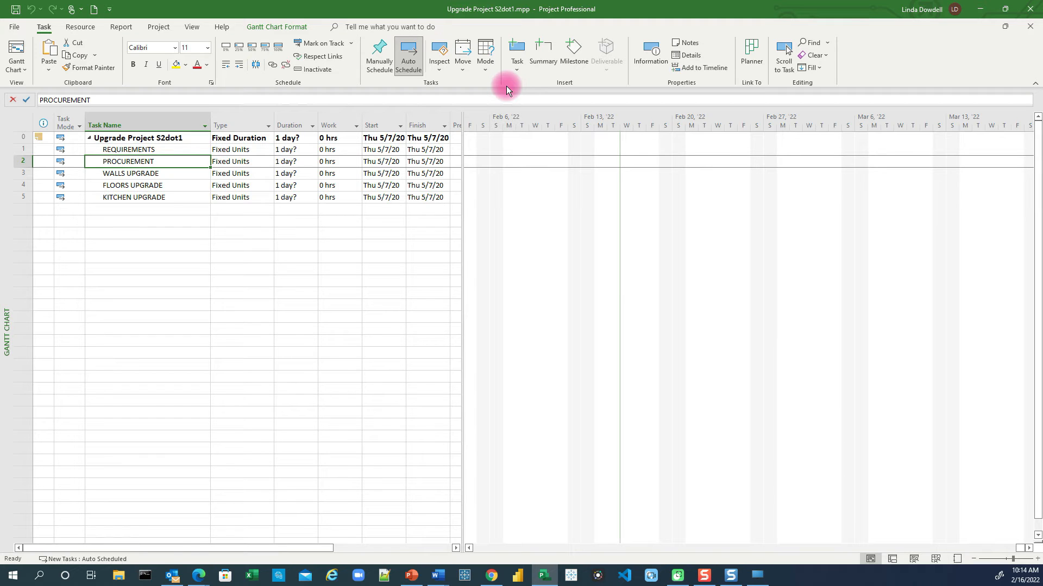
pyautogui.click(516, 51)
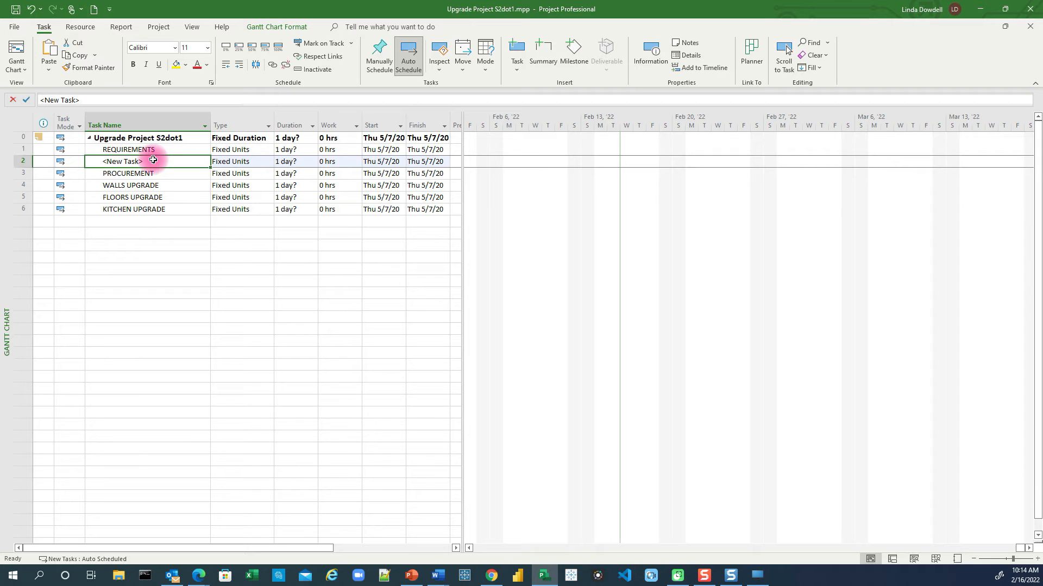
pyautogui.write('D')
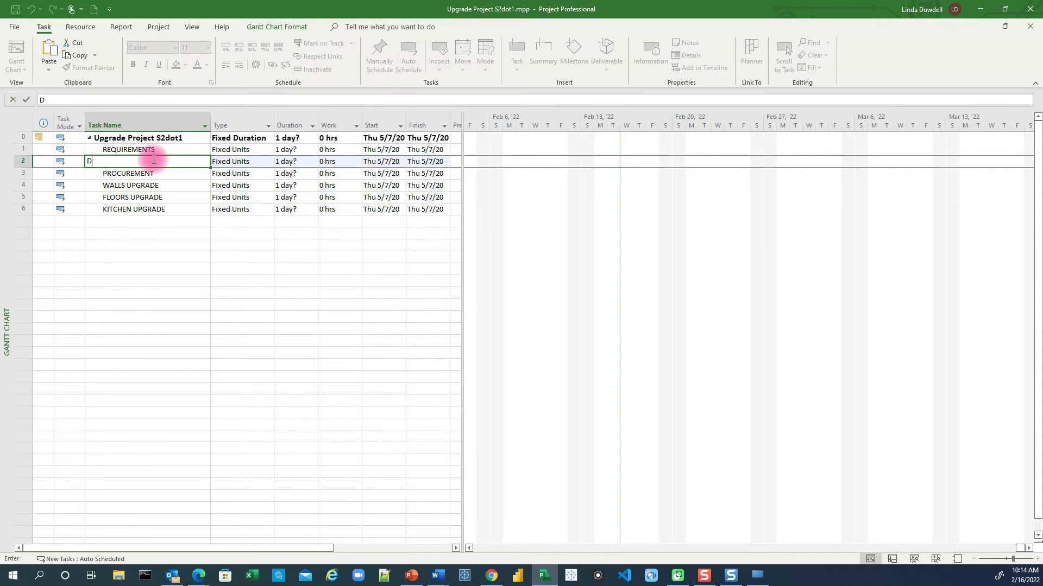
pyautogui.write('efine')
pyautogui.write(' all requireme')
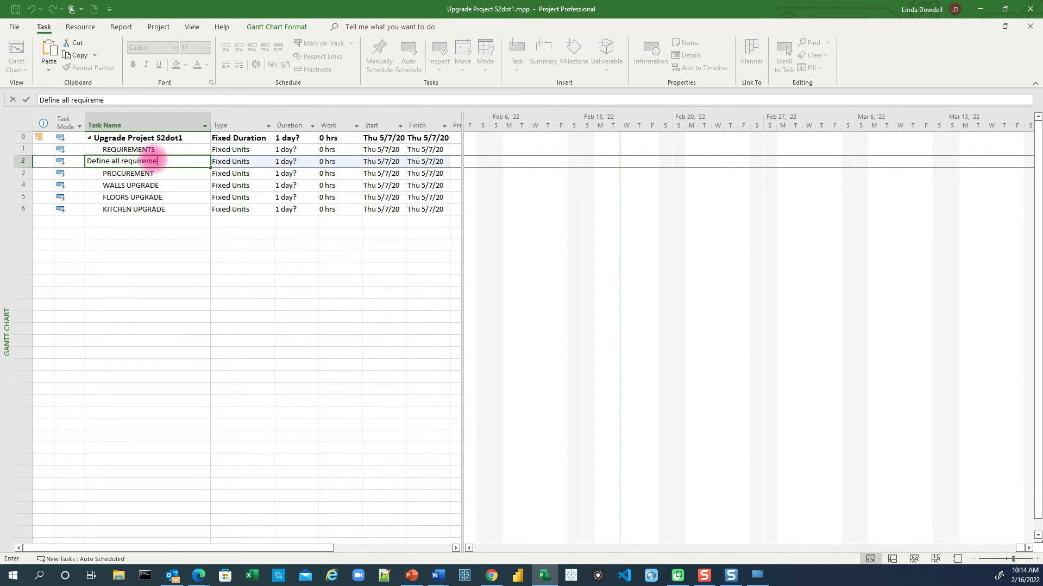
pyautogui.write('nts')
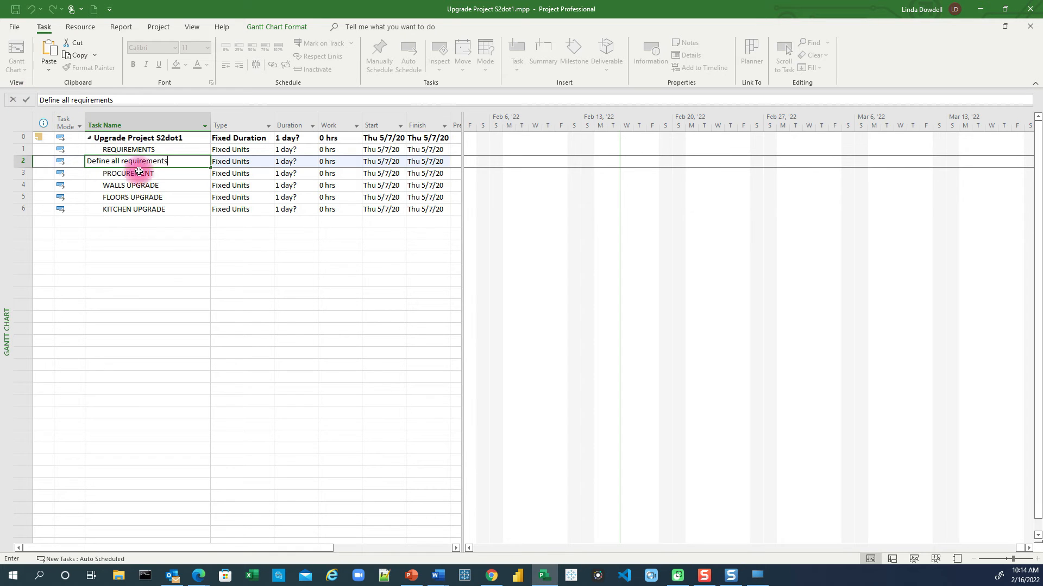
pyautogui.press('Return')
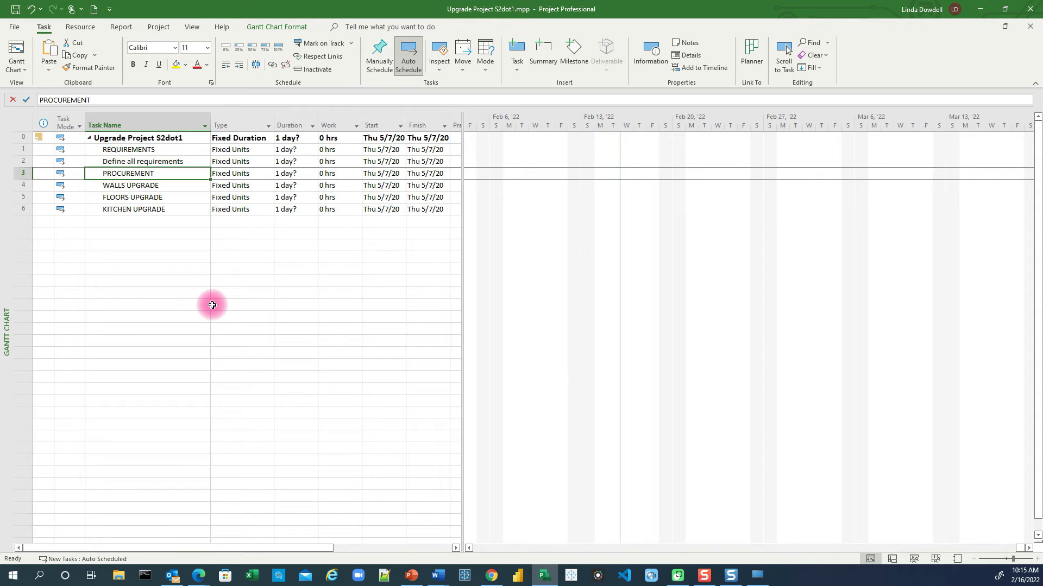
# Insert a new task above PROCUREMENT and name it "Requirements completed".
pyautogui.press('Insert')
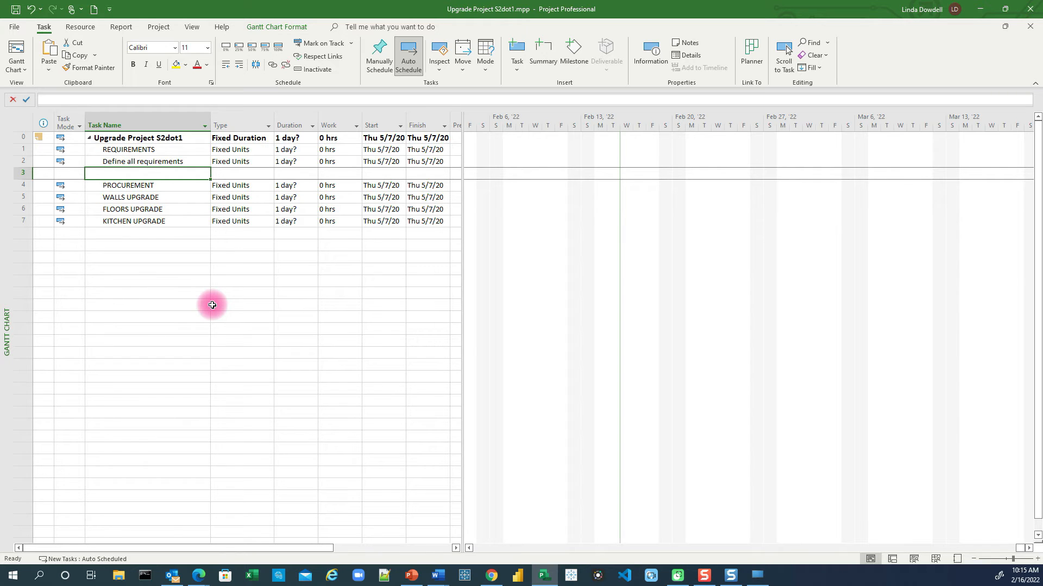
pyautogui.write('R')
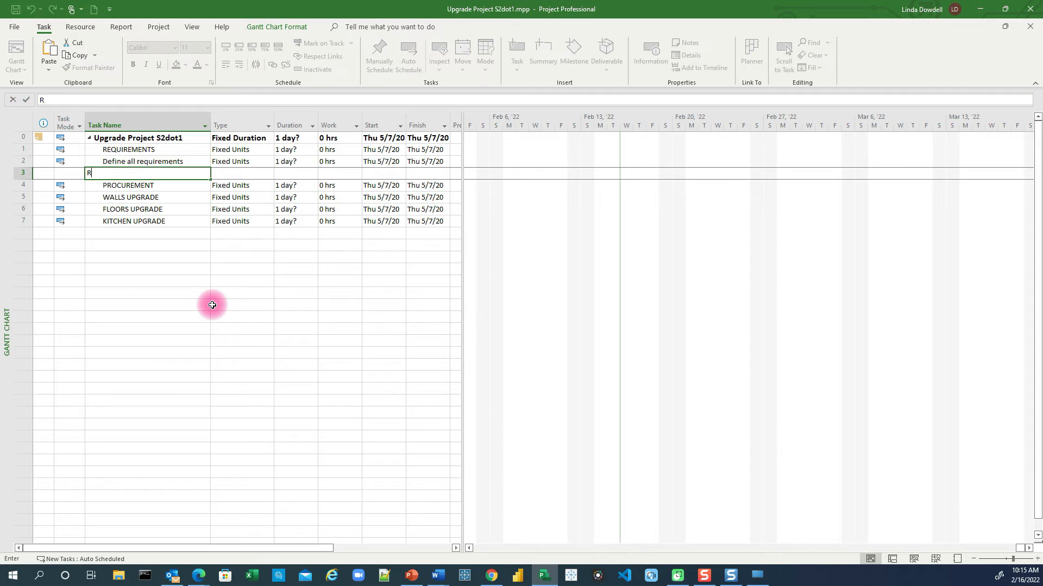
pyautogui.write('equirements com')
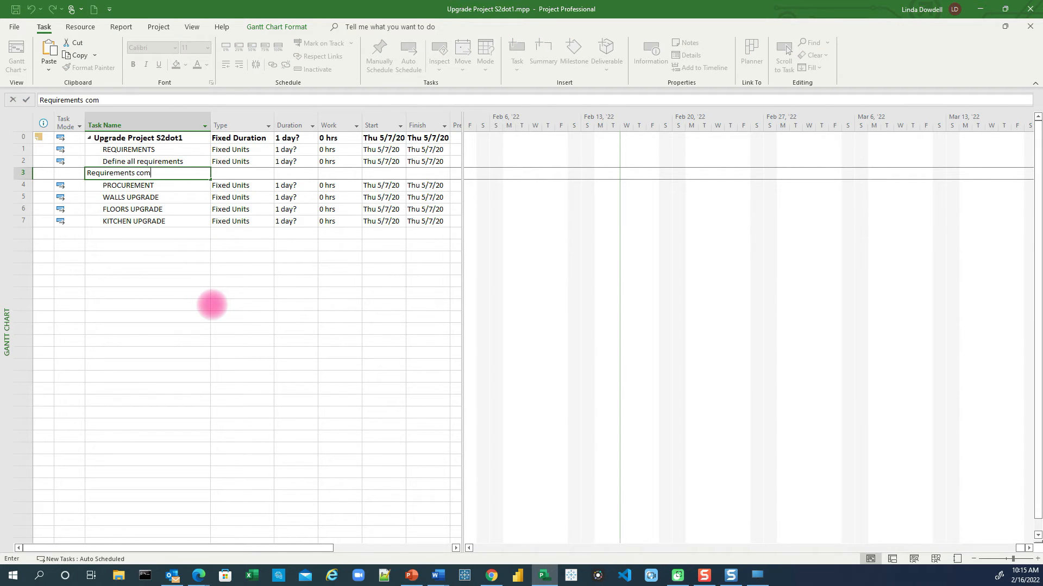
pyautogui.write('pleted')
pyautogui.press('Return')
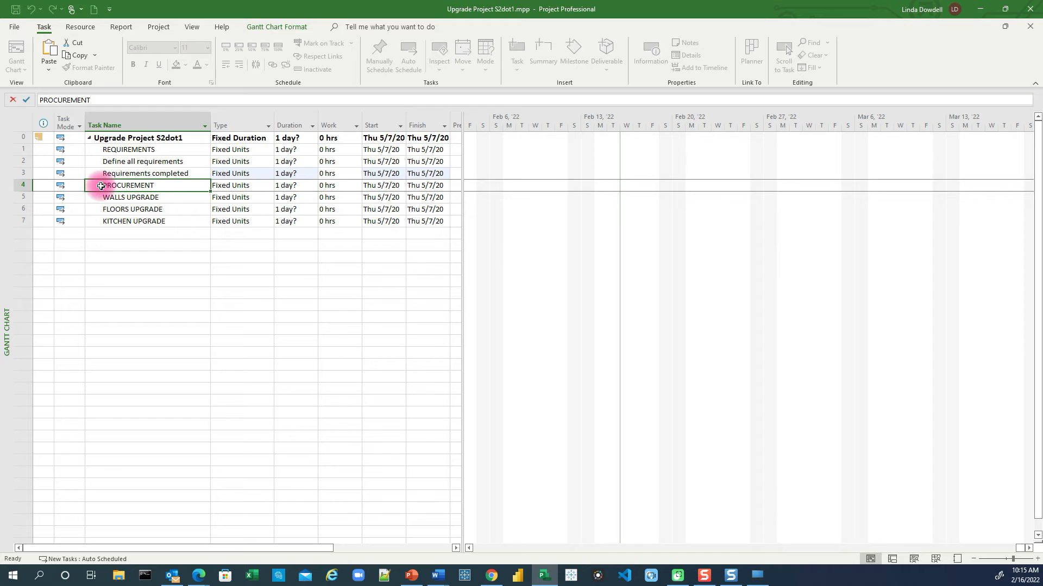
# Insert a new task above WALLS UPGRADE and name it "Procure all items and materials".
pyautogui.click(162, 199)
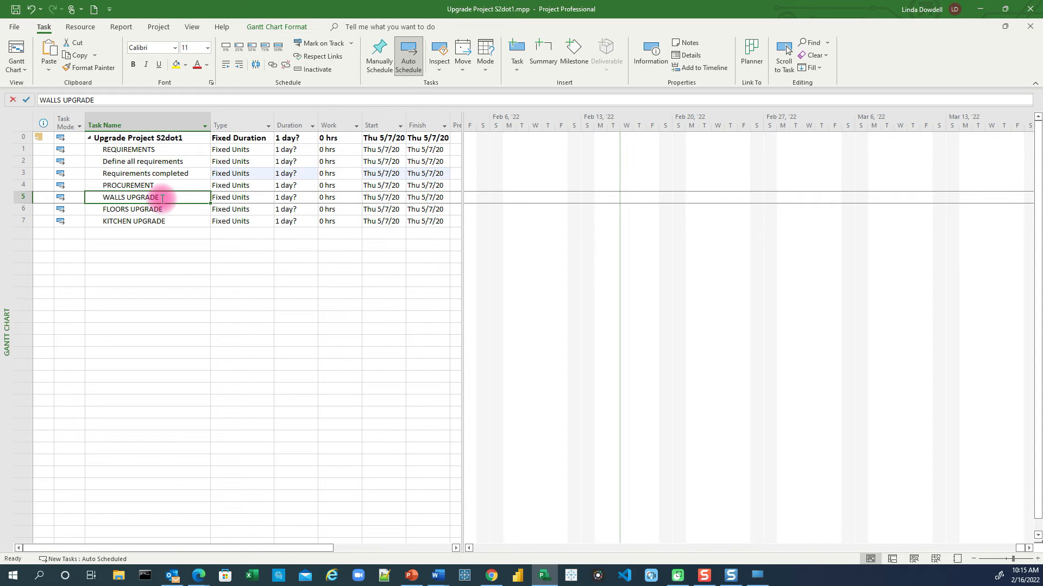
pyautogui.click(516, 49)
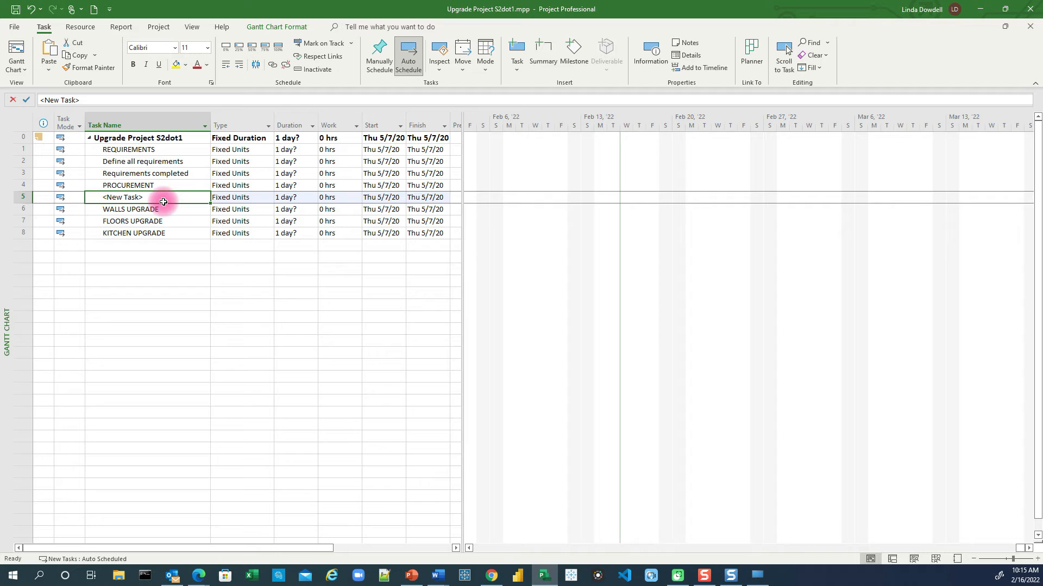
pyautogui.write('Pro')
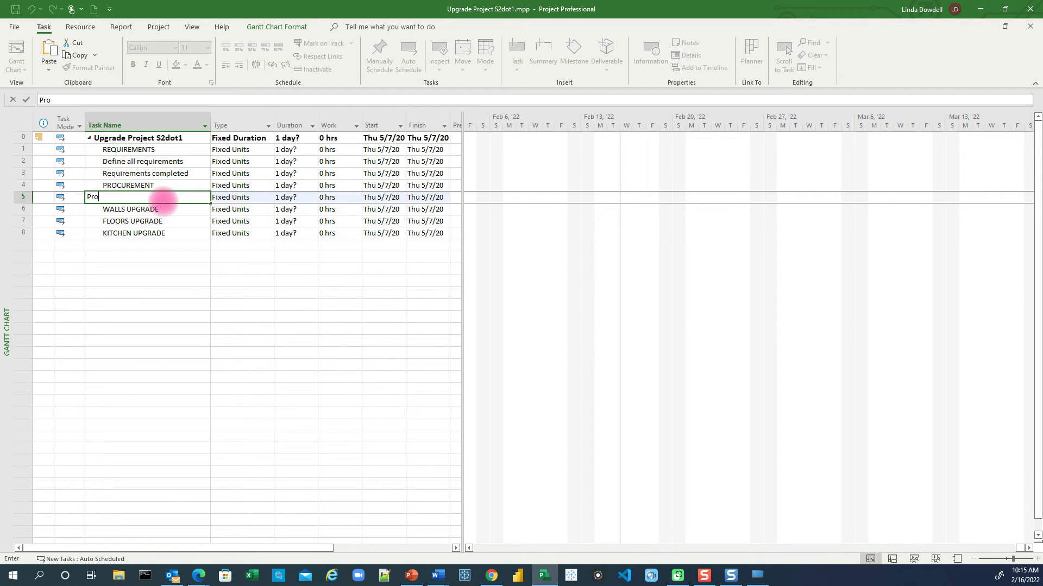
pyautogui.write('cure all requirement')
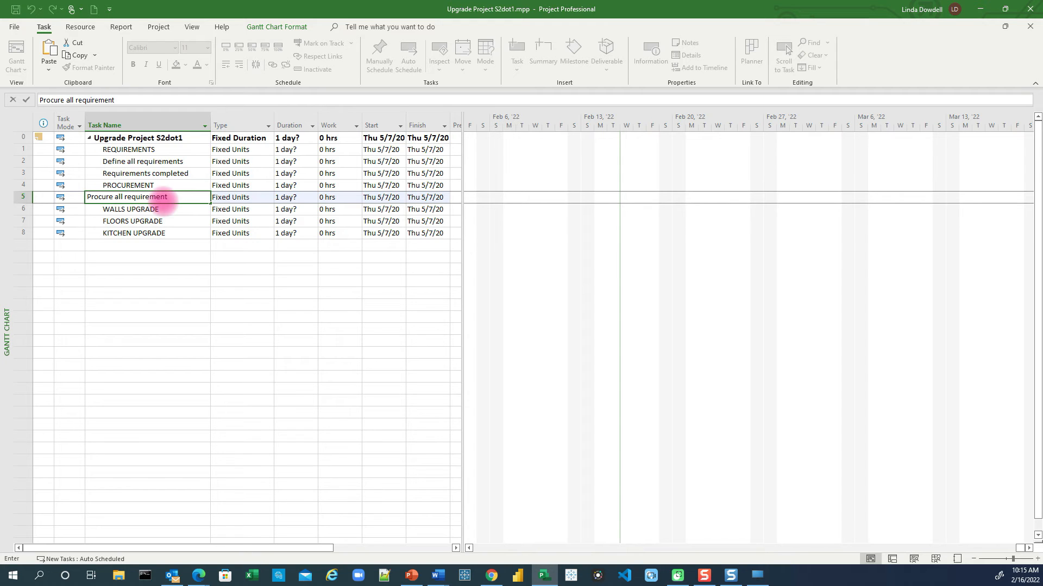
pyautogui.press('BackSpace')
pyautogui.press('BackSpace')
pyautogui.press('BackSpace')
pyautogui.press('BackSpace')
pyautogui.press('BackSpace')
pyautogui.press('BackSpace')
pyautogui.press('BackSpace')
pyautogui.press('BackSpace')
pyautogui.press('BackSpace')
pyautogui.press('BackSpace')
pyautogui.press('BackSpace')
pyautogui.write('items and materials')
pyautogui.press('Return')
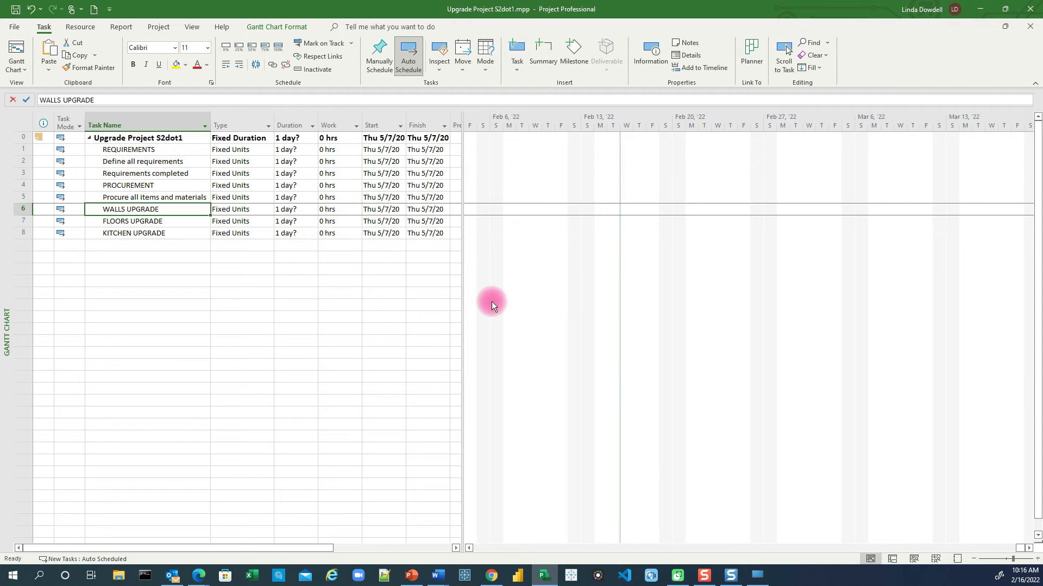
# Insert another task directly above WALLS UPGRADE and name it "Procument complete".
pyautogui.press('Insert')
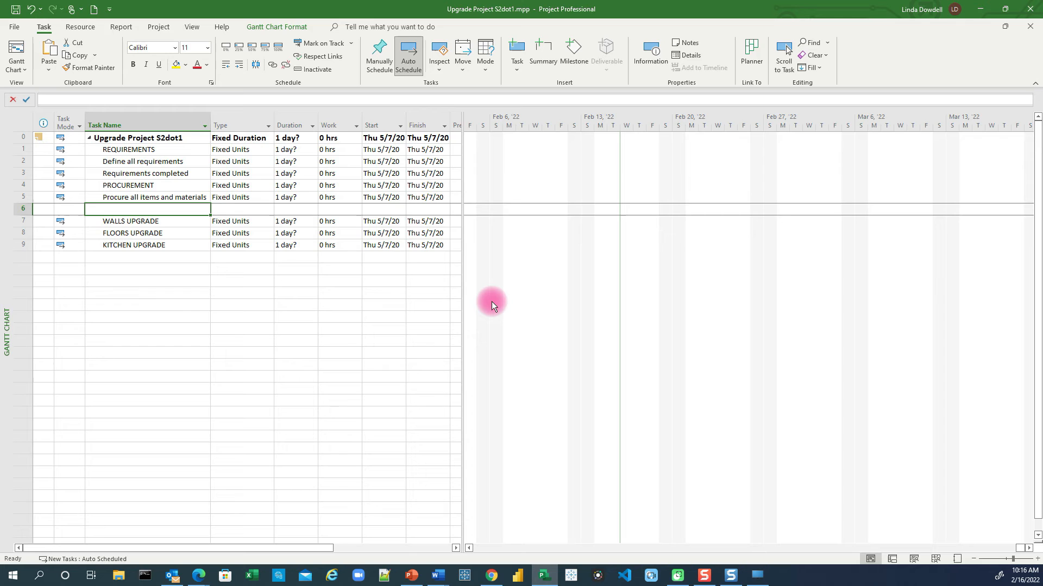
pyautogui.write('Procument complete')
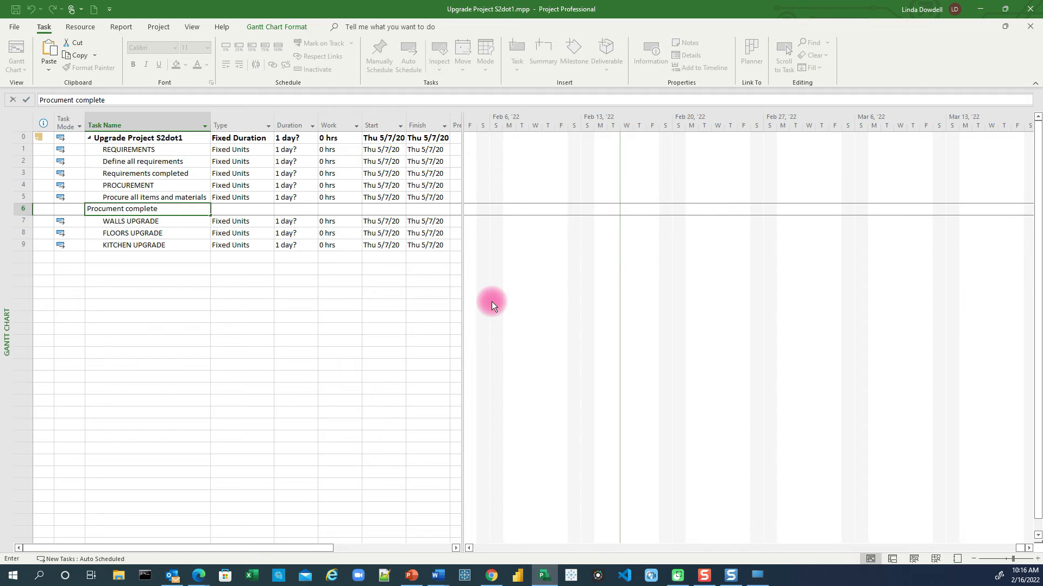
pyautogui.press('Return')
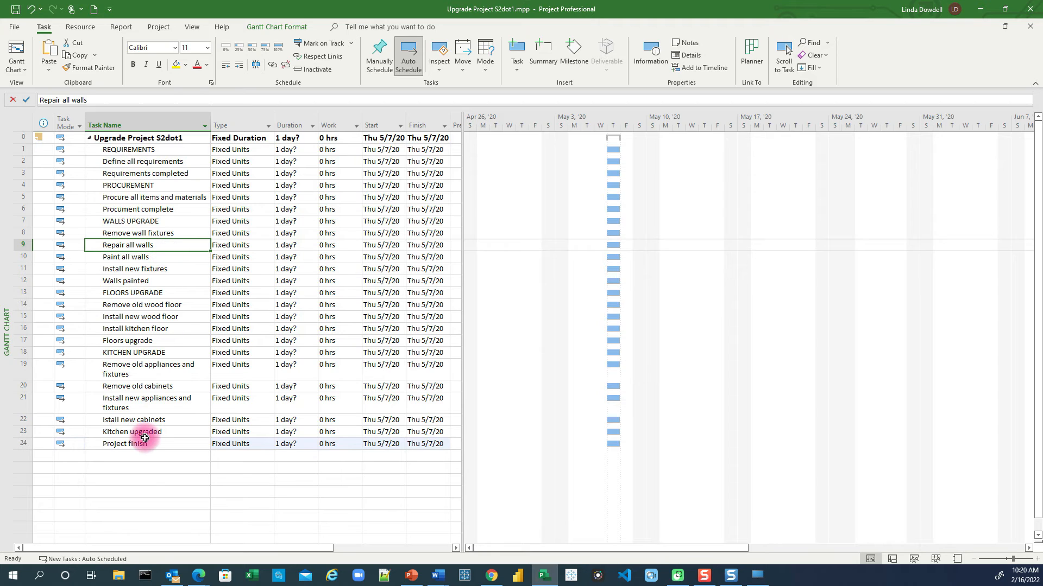
# Widen the task table to reveal the Predecessors column and scroll the Gantt chart to the REQUIREMENTS task's bar.
pyautogui.click(145, 492)
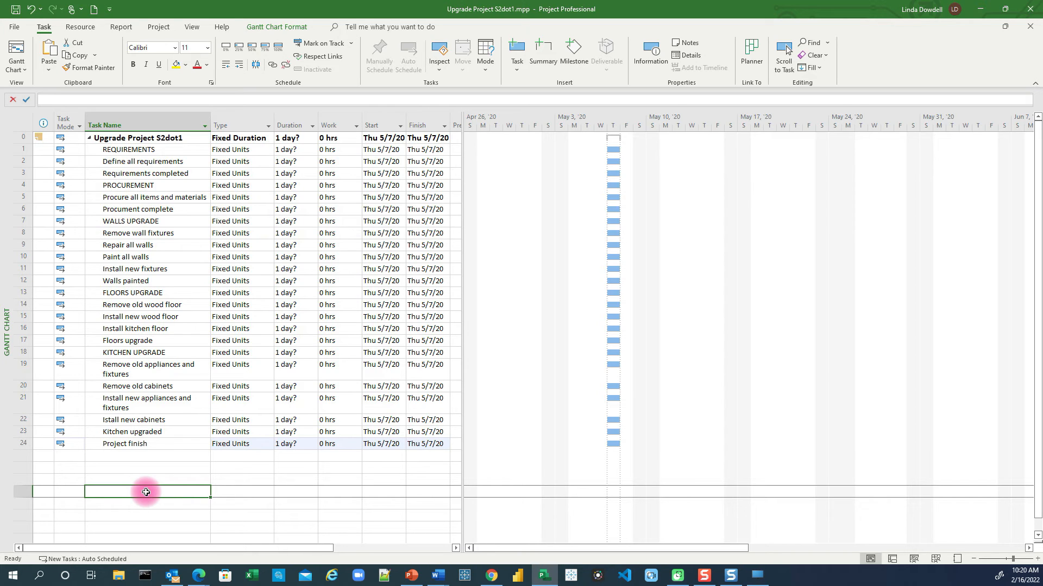
pyautogui.click(135, 161)
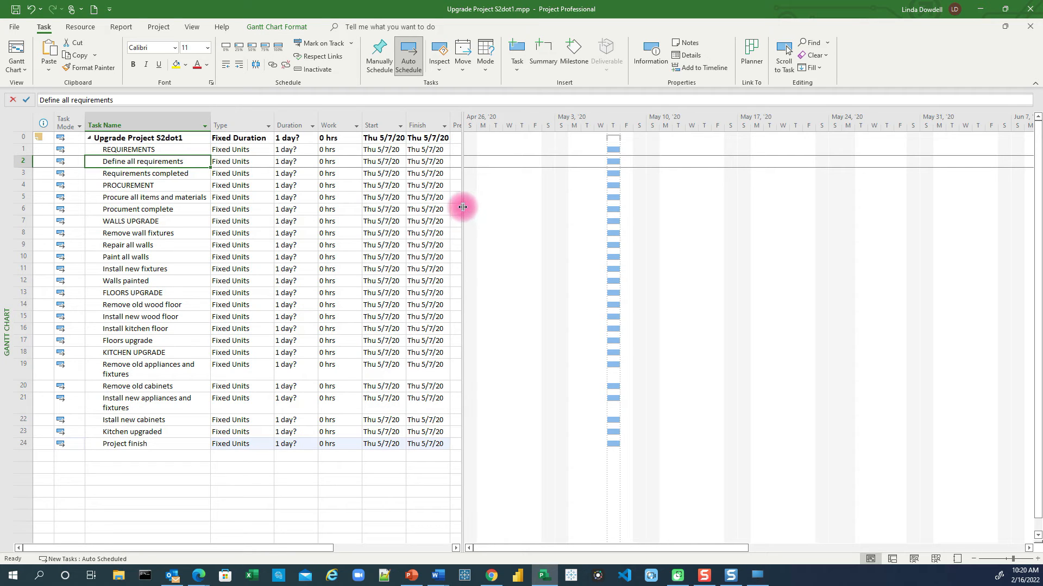
pyautogui.moveTo(463, 204); pyautogui.dragTo(497, 205)
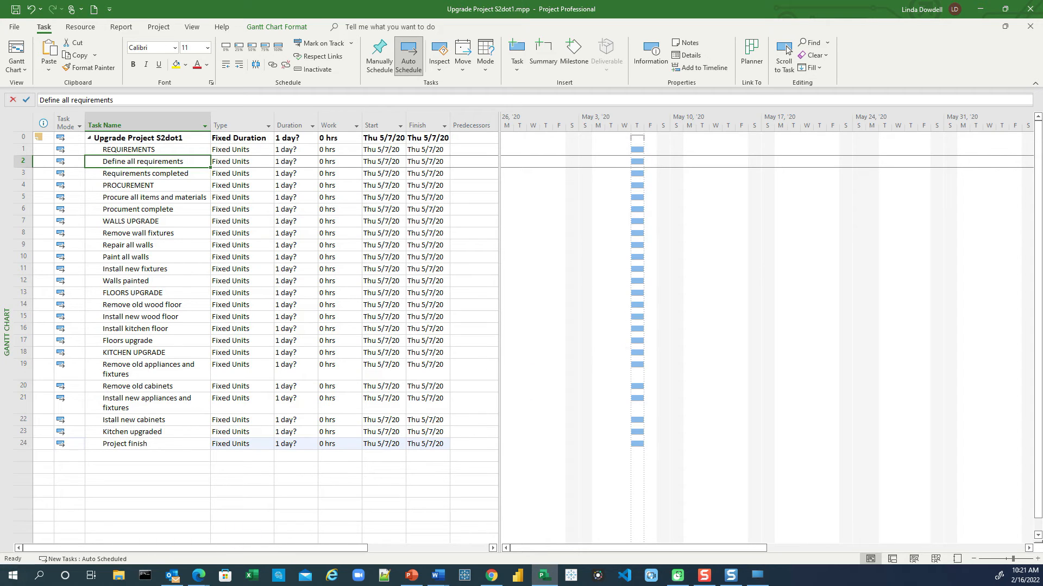
pyautogui.click(146, 150)
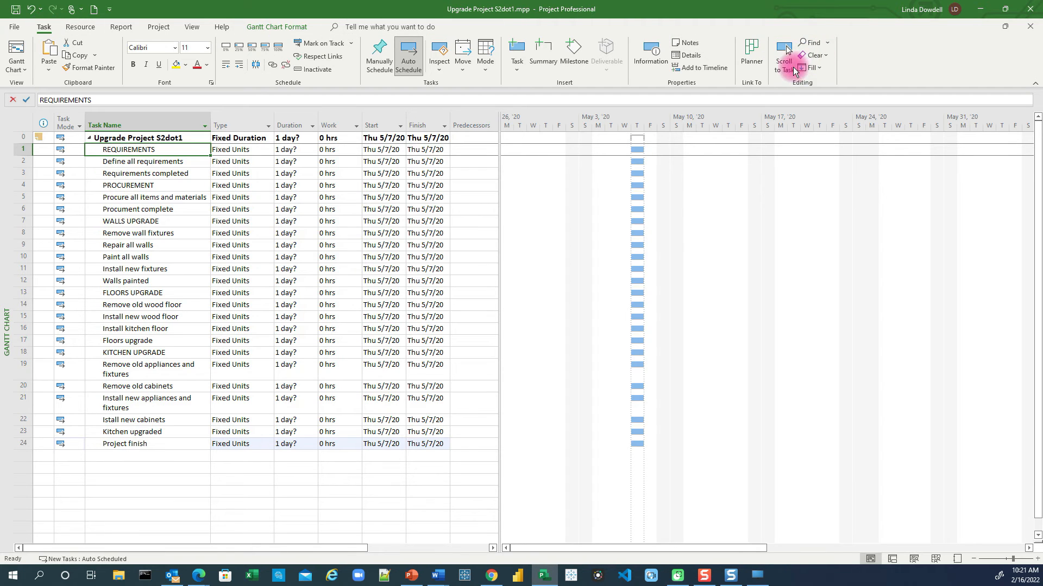
pyautogui.click(784, 63)
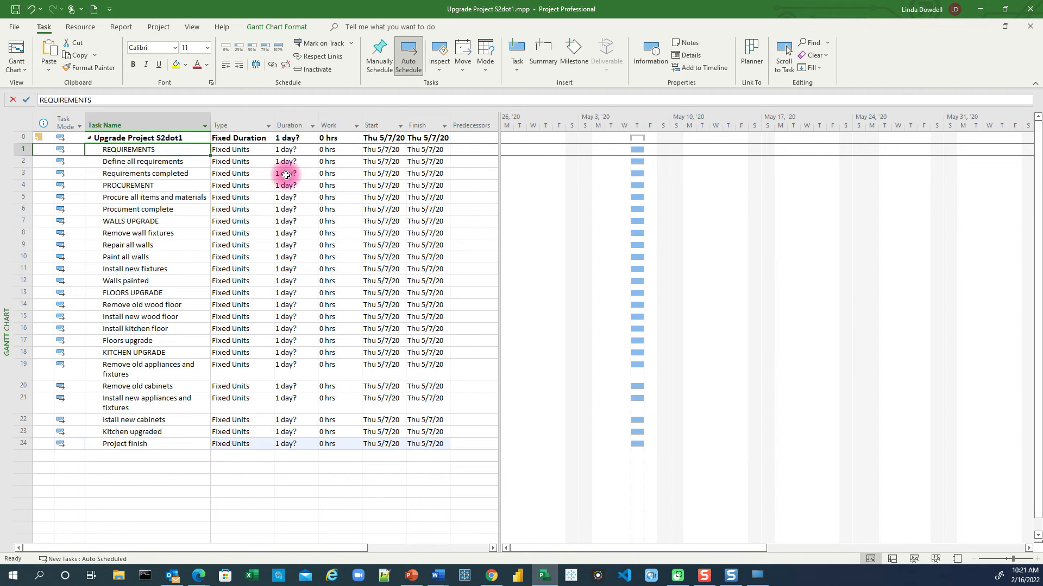
# Examine the project summary task, its show/hide option in the Gantt chart format, and the Task Mode and Type columns.
pyautogui.click(166, 140)
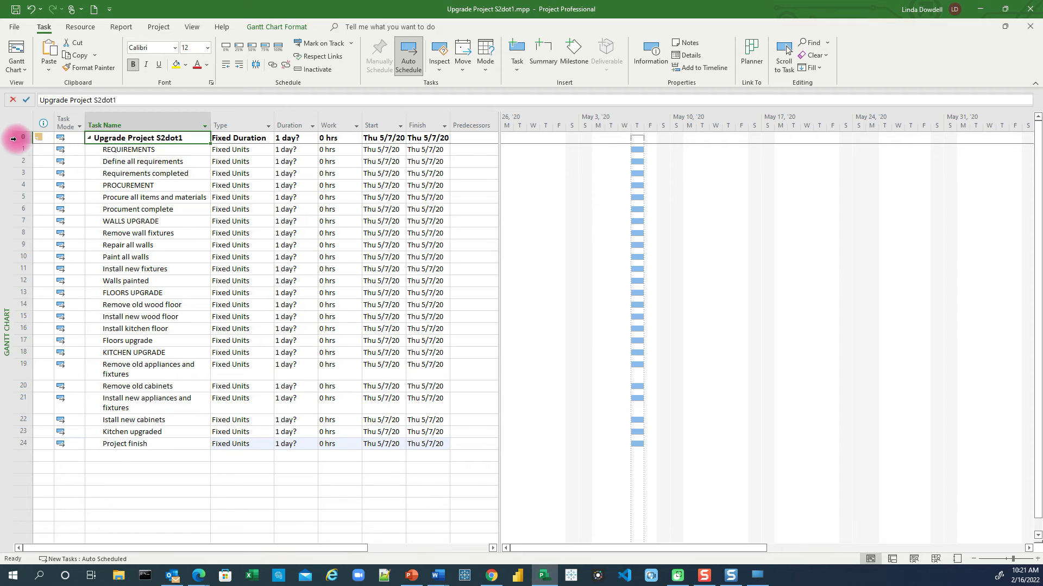
pyautogui.click(279, 28)
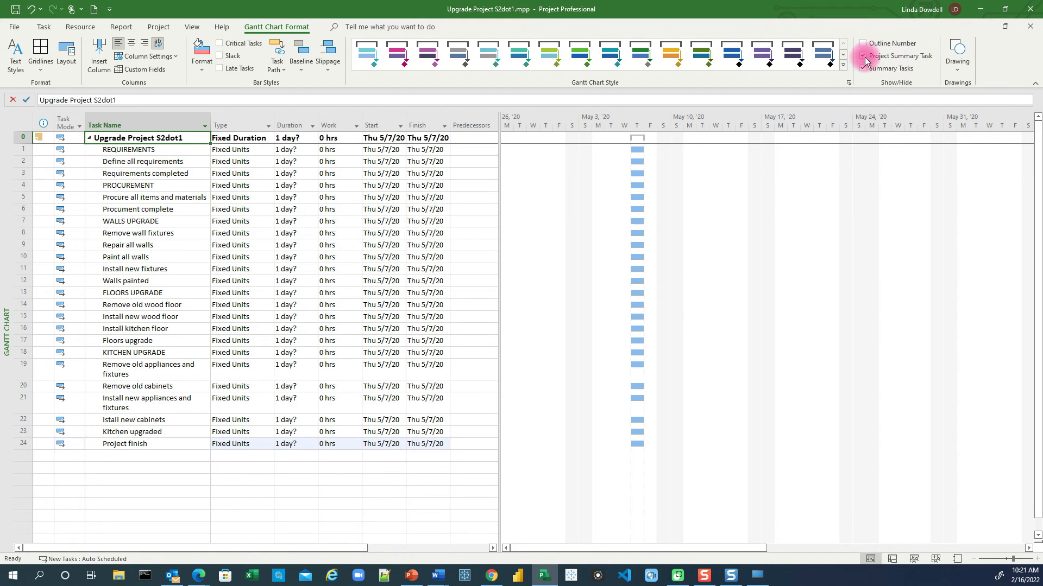
pyautogui.click(44, 27)
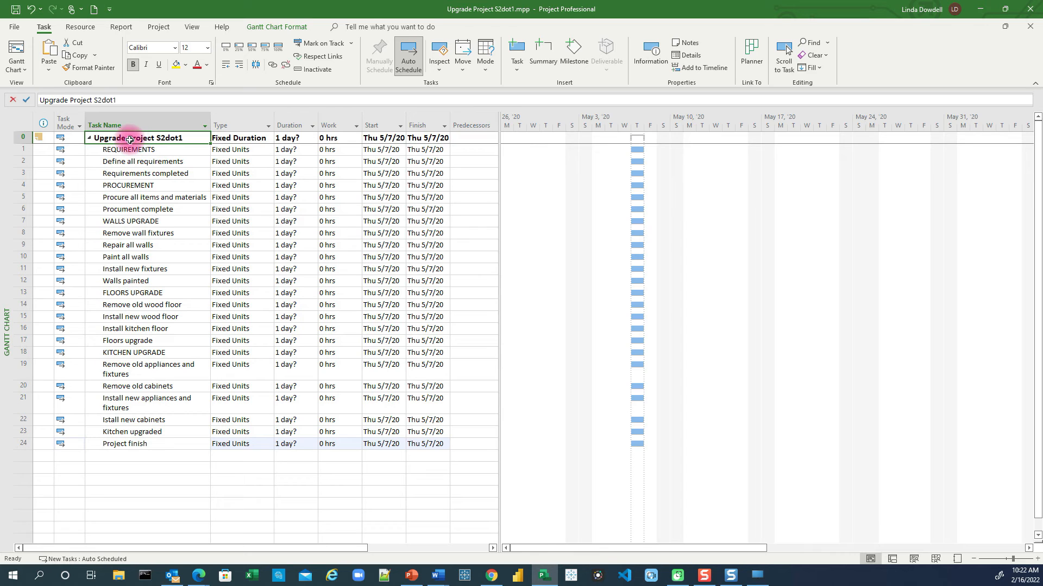
pyautogui.moveTo(40, 142)
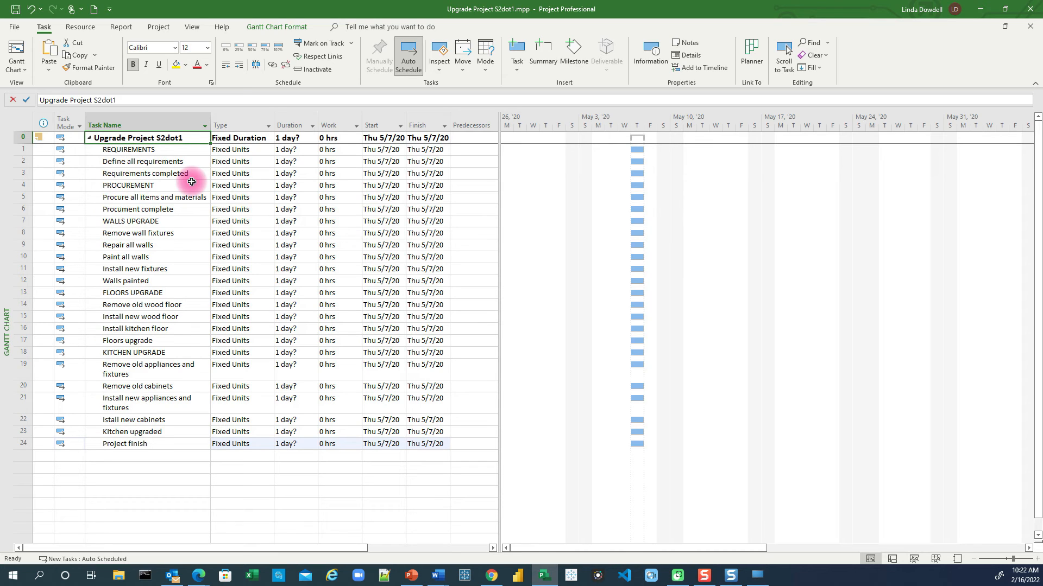
pyautogui.click(63, 122)
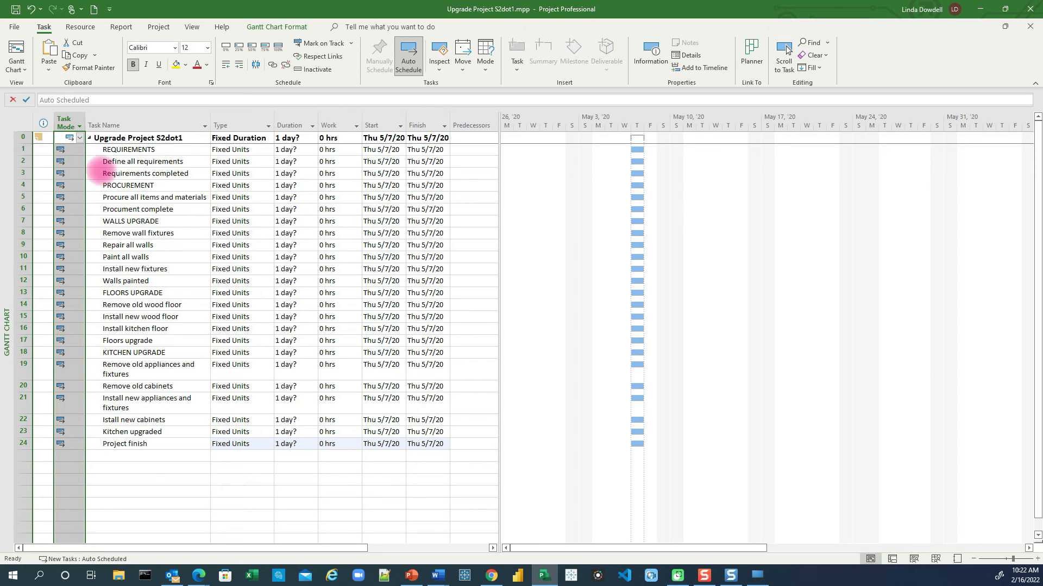
pyautogui.click(151, 151)
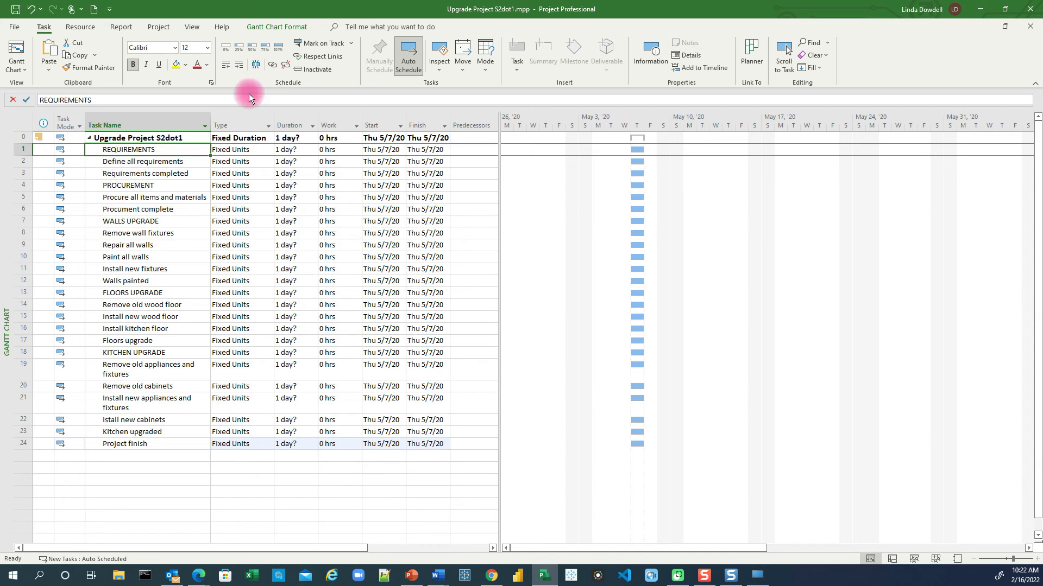
pyautogui.click(234, 124)
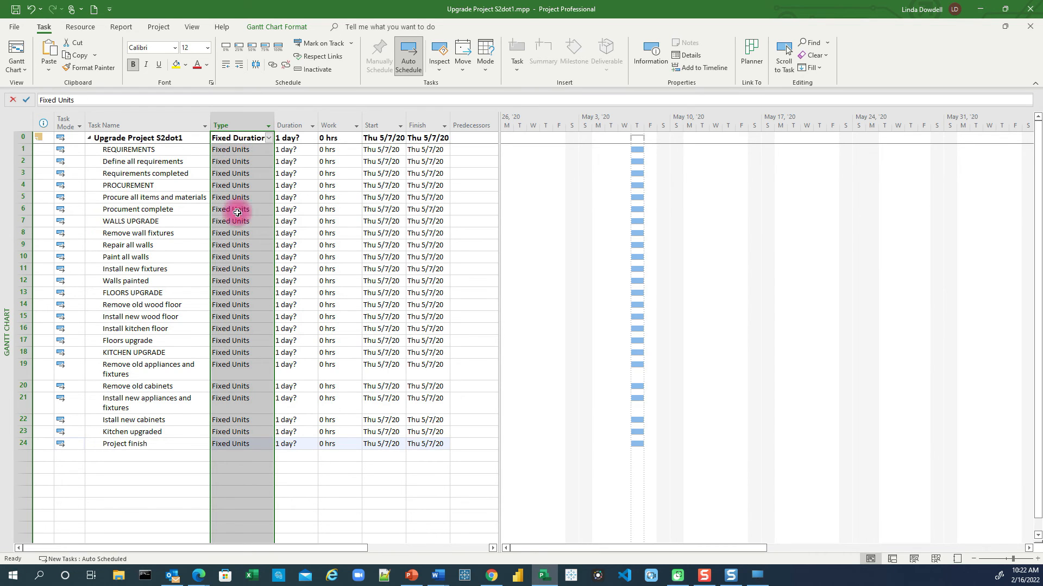
pyautogui.press('Down')
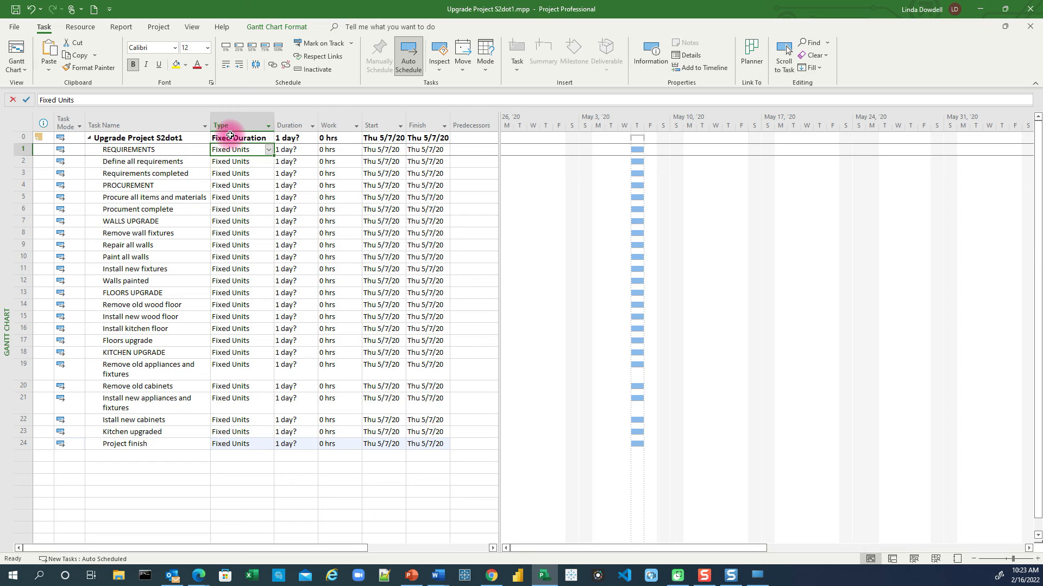
pyautogui.click(179, 138)
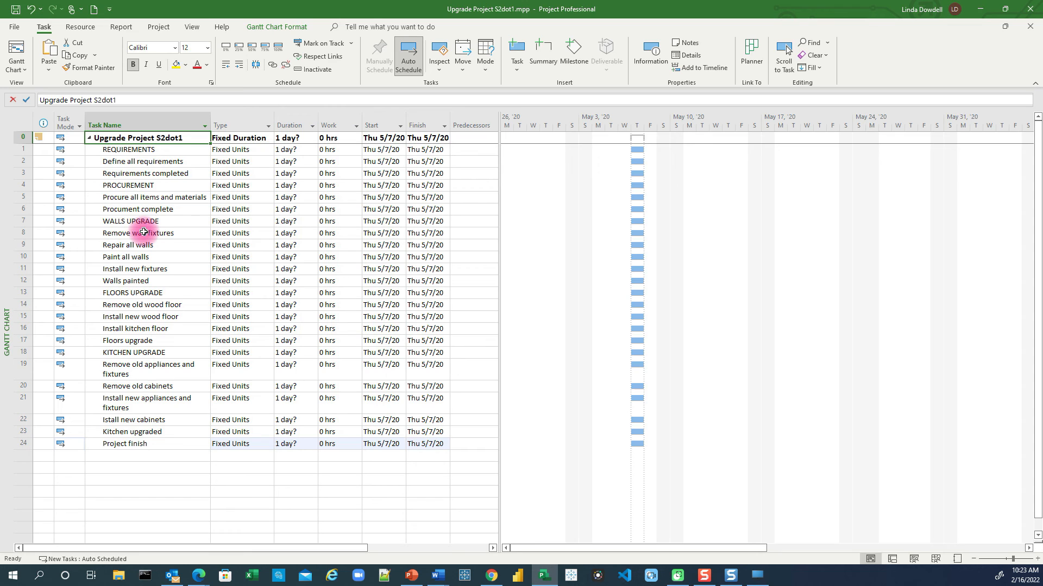
# Correct the spelling of task 6 so its name reads "Procurement complete".
pyautogui.click(127, 209)
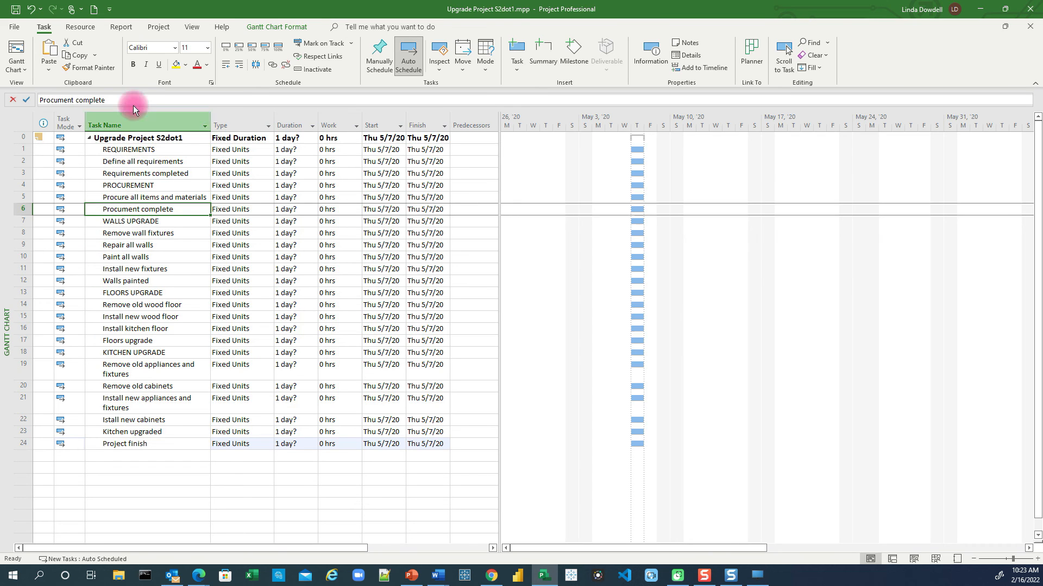
pyautogui.click(56, 104)
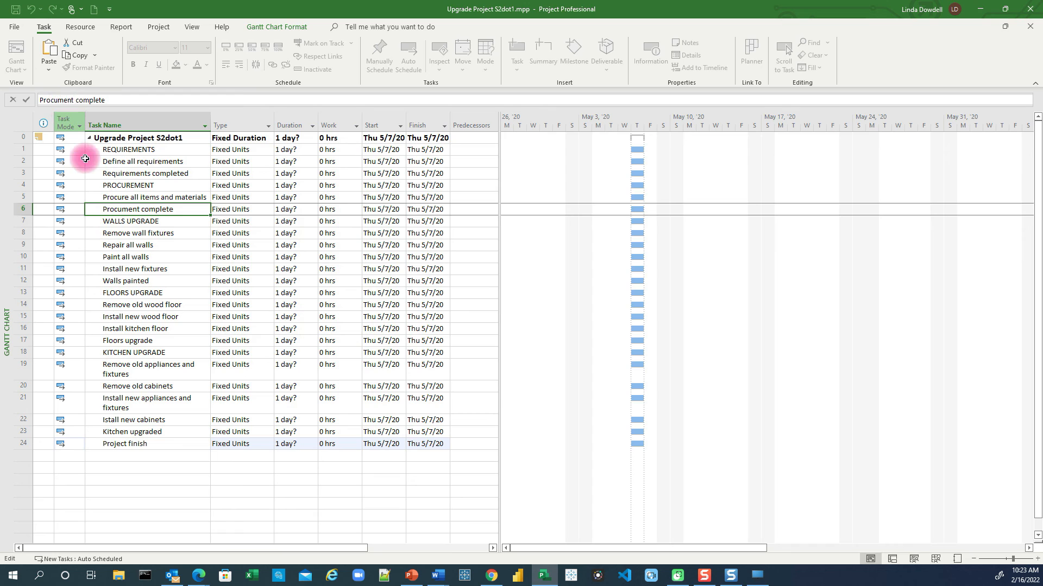
pyautogui.write('re')
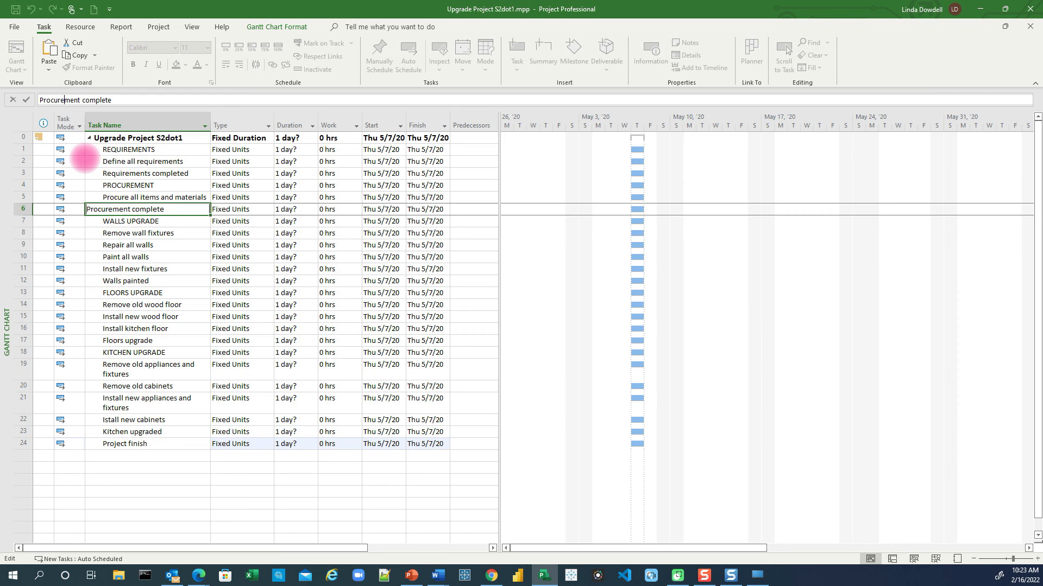
pyautogui.click(25, 100)
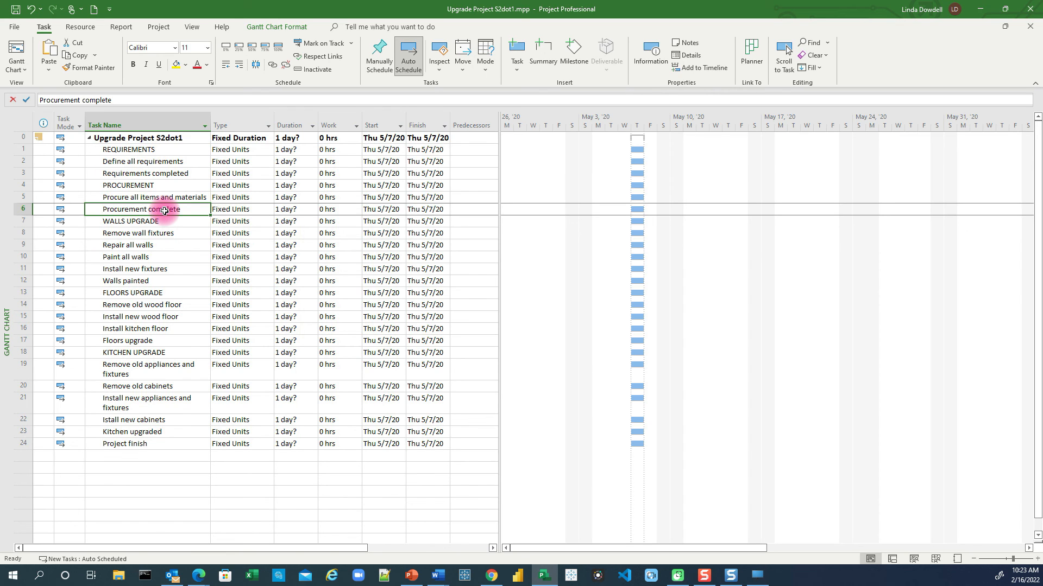
# Review the Duration, Work and Start columns, and the completion tasks for procurement and requirements.
pyautogui.click(288, 124)
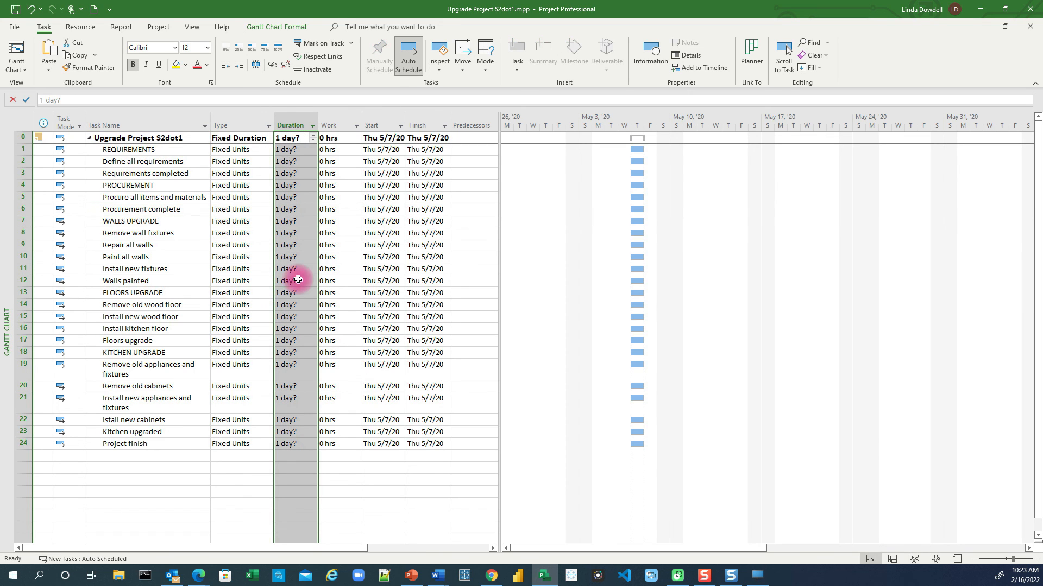
pyautogui.click(298, 244)
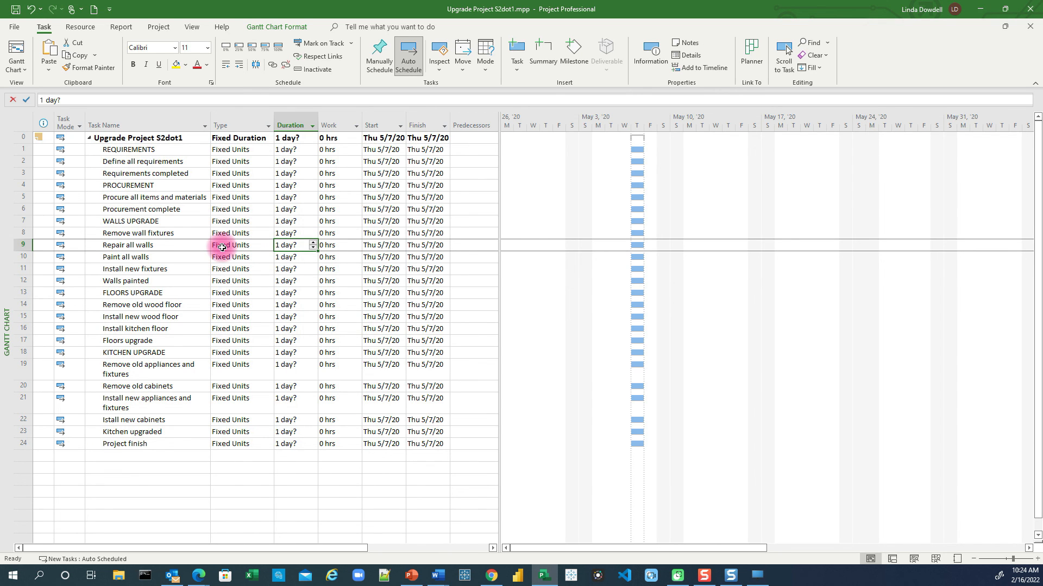
pyautogui.click(332, 124)
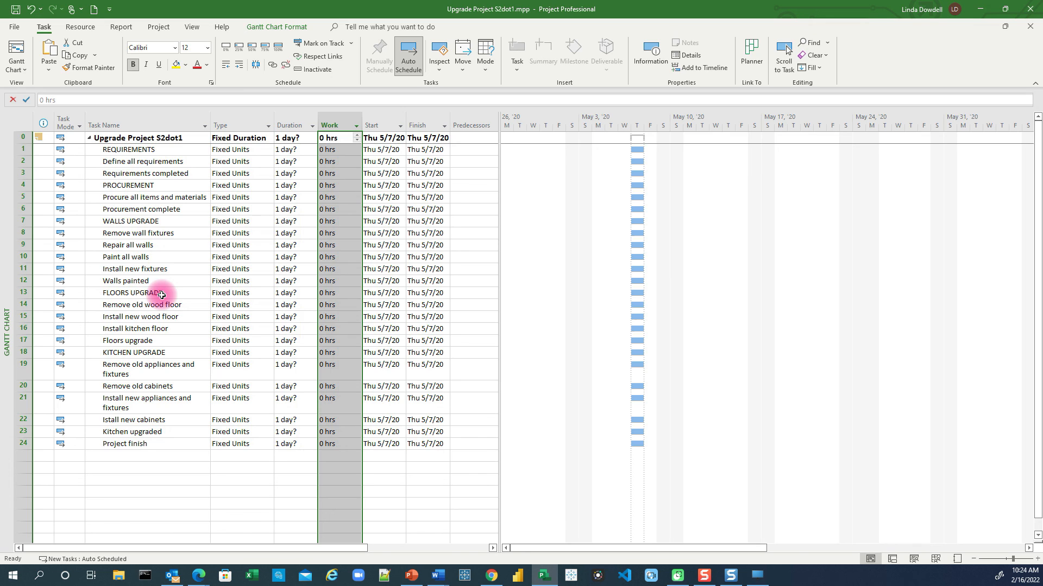
pyautogui.click(373, 124)
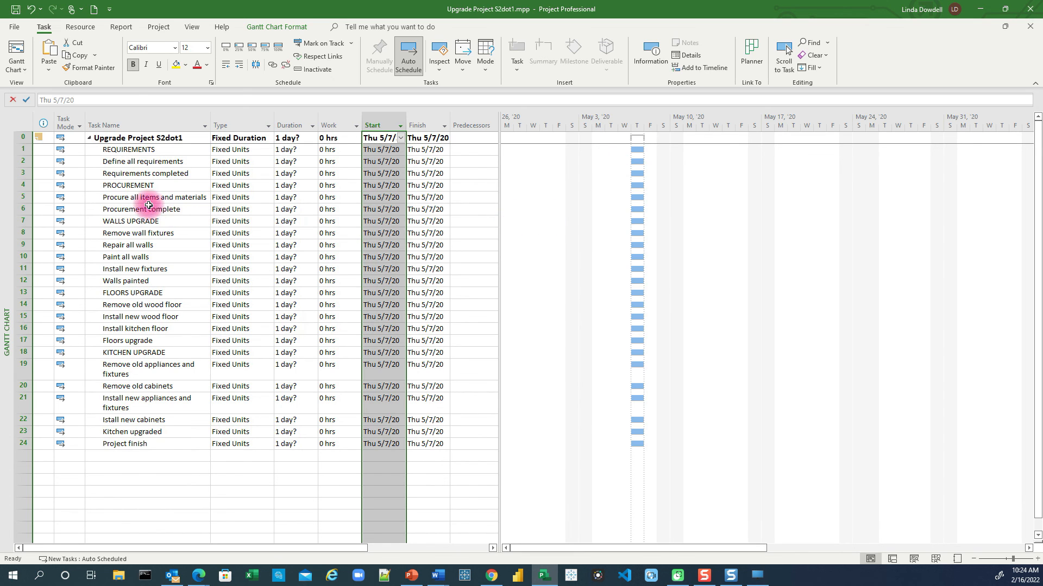
pyautogui.click(126, 211)
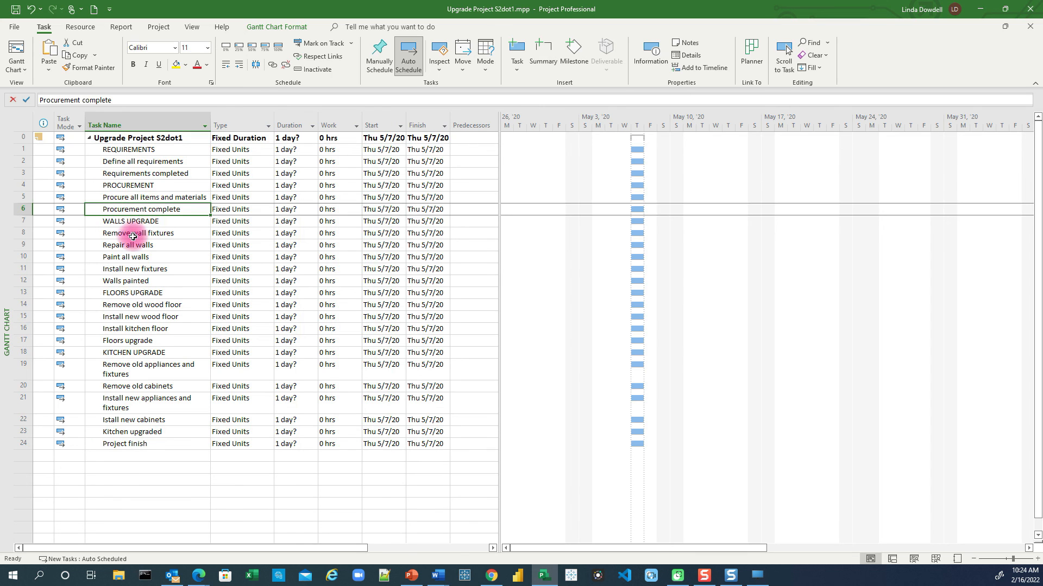
pyautogui.click(185, 172)
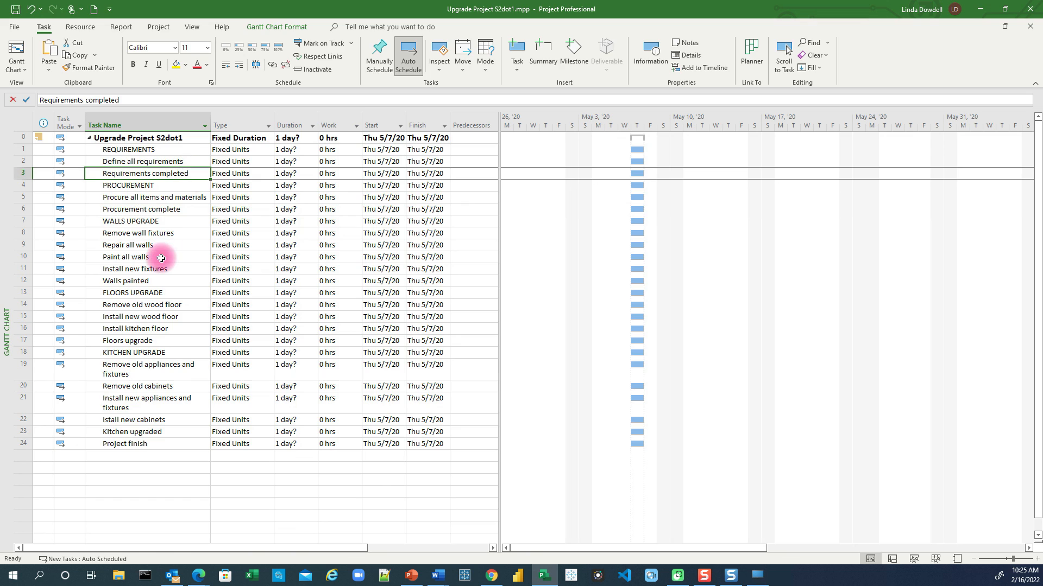